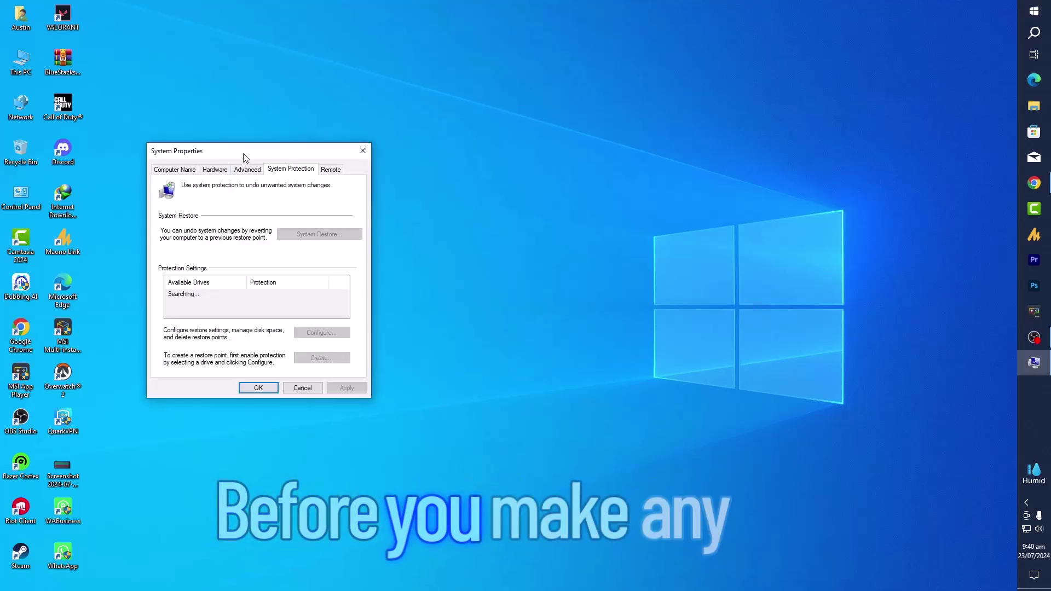
Step: Create a restore point named 'game optimization' for Local Disk (C:)
drag(243, 153, 341, 146)
click(331, 297)
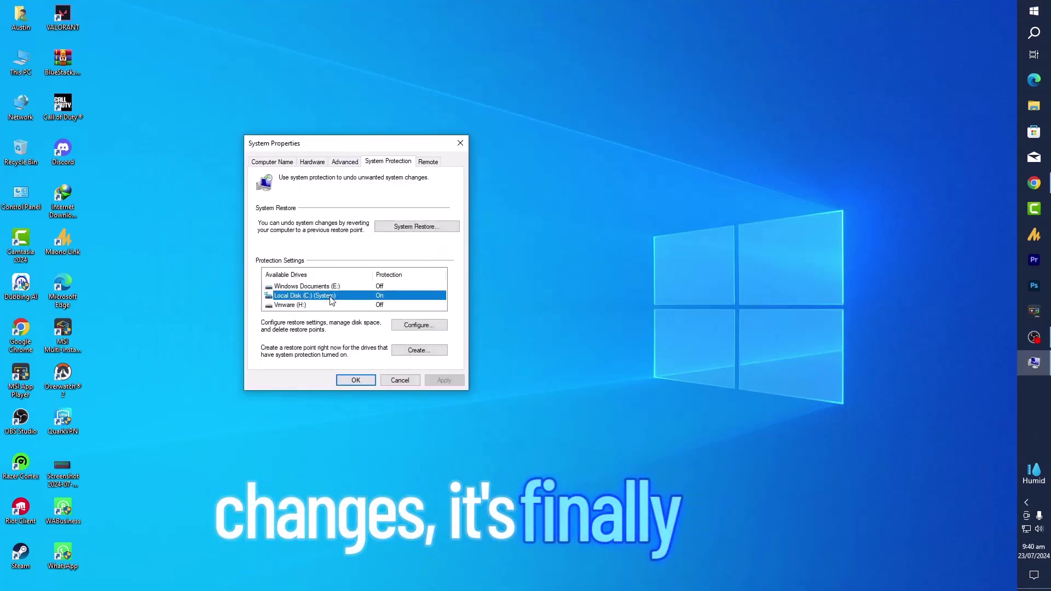
click(419, 325)
click(377, 401)
click(419, 350)
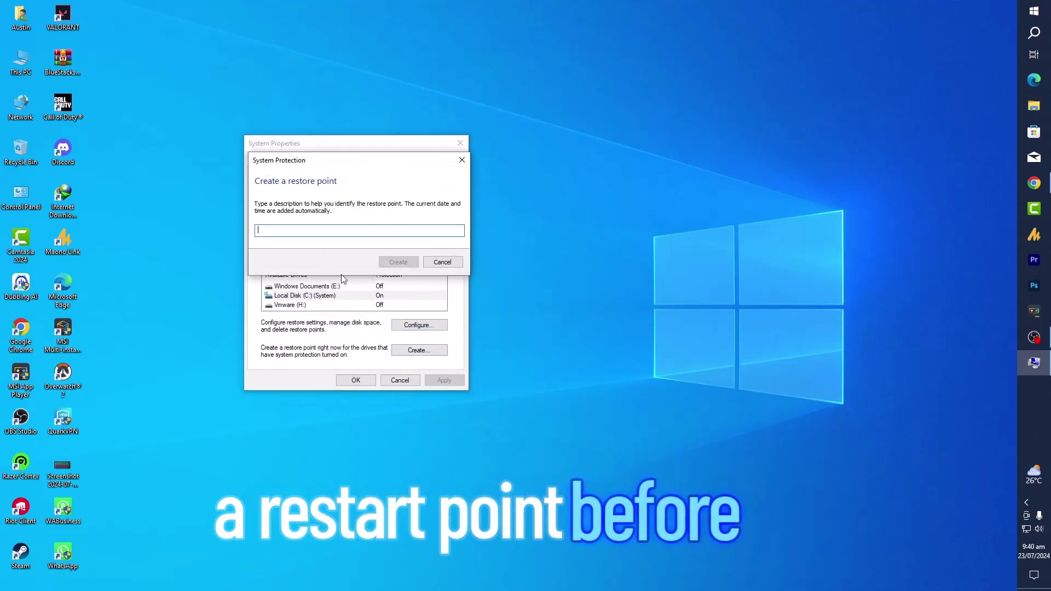
text(game optimization)
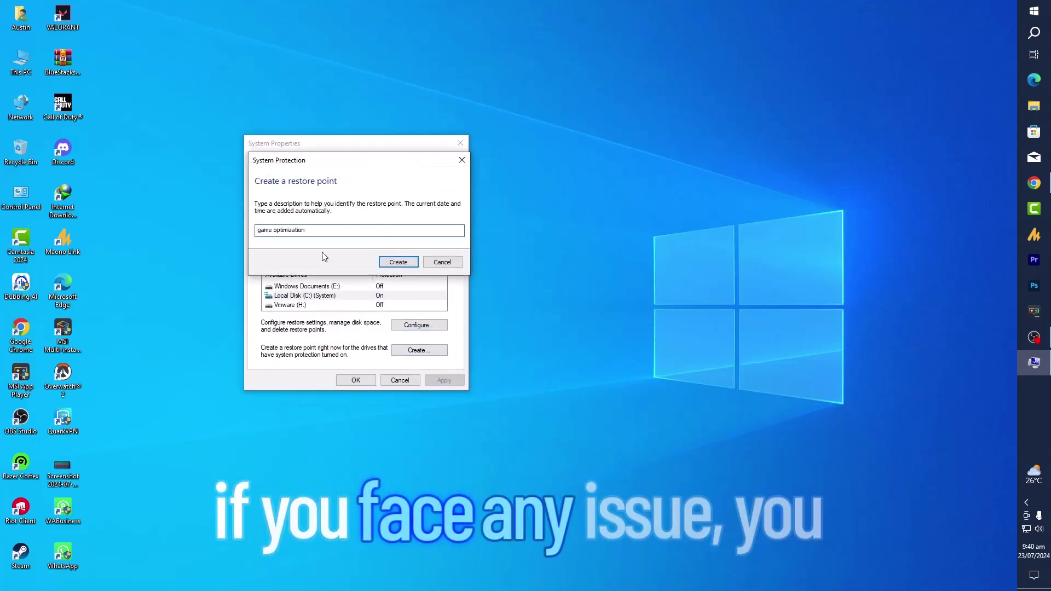
click(408, 262)
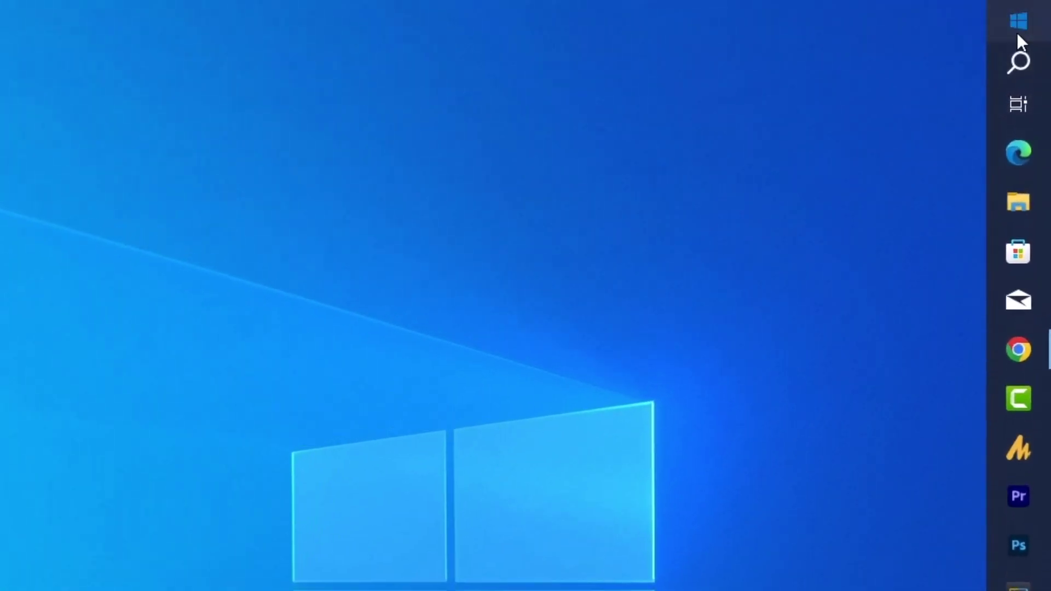
Step: Search for gpedit, open the Local Group Policy Editor and enlarge its window
click(1017, 31)
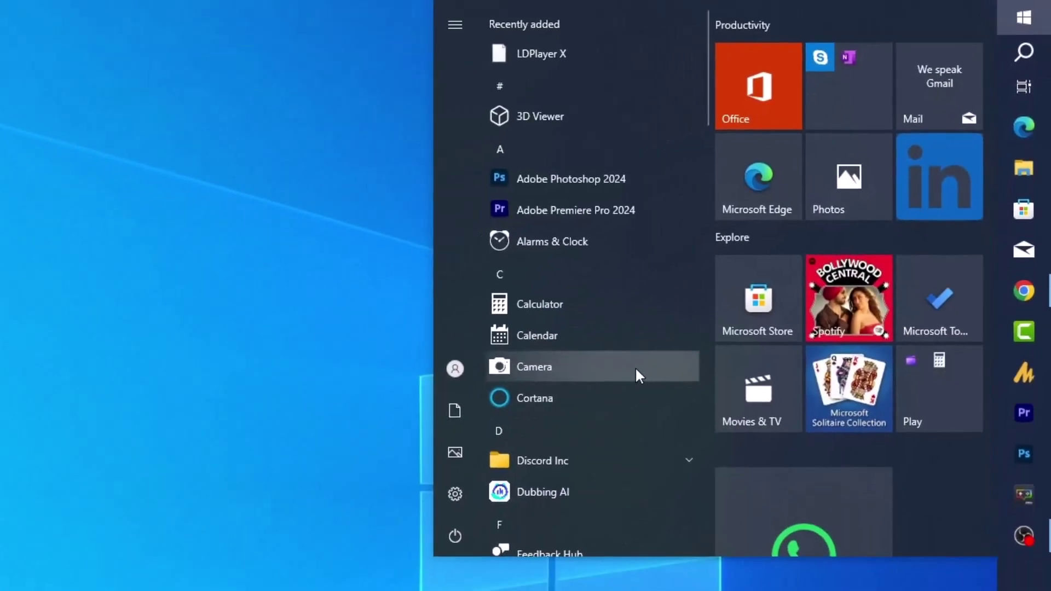
key(Escape)
text(goedu)
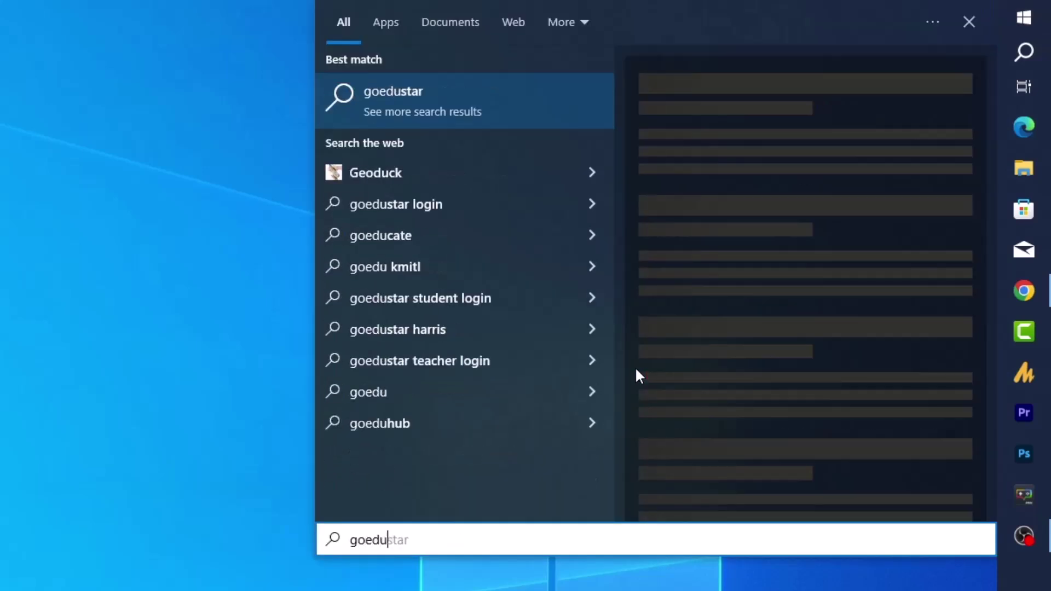
key(ctrl+a)
text(gpedit)
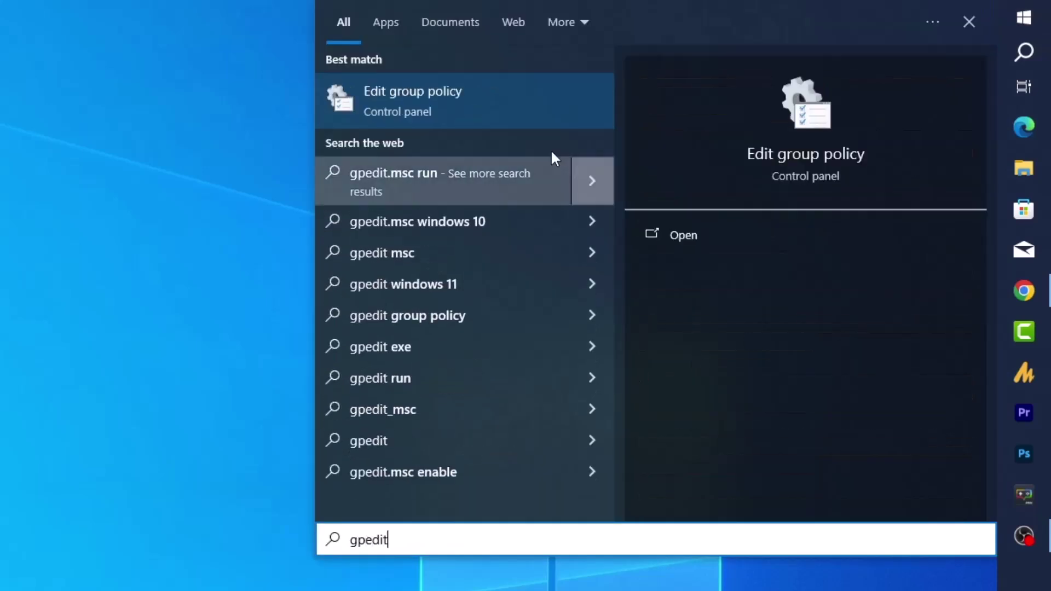
click(470, 112)
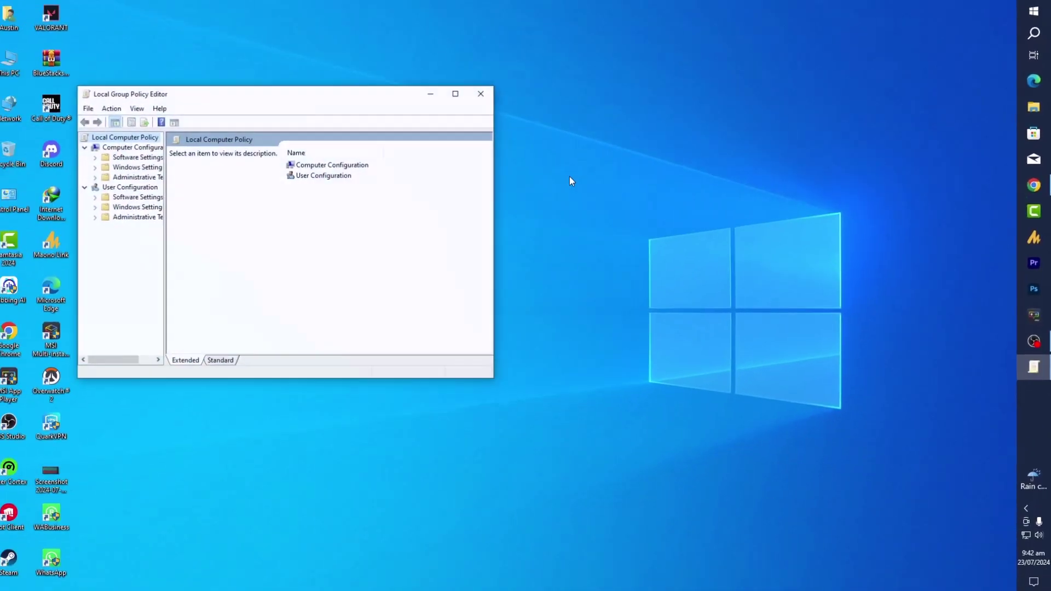
drag(611, 365, 882, 520)
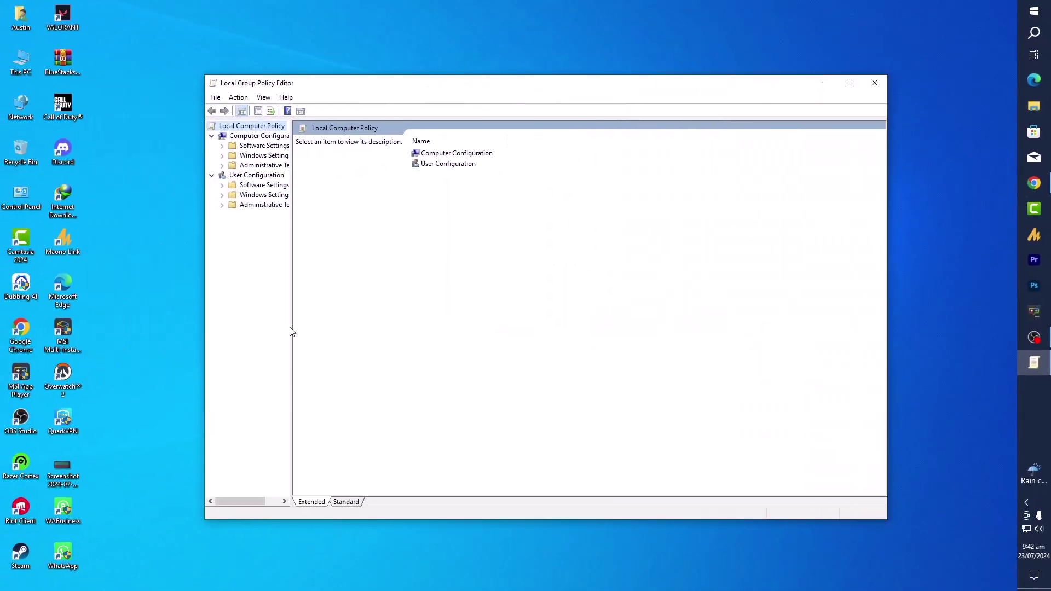
Step: Navigate to Computer Configuration > Administrative Templates > Windows Components > App Privacy
click(263, 136)
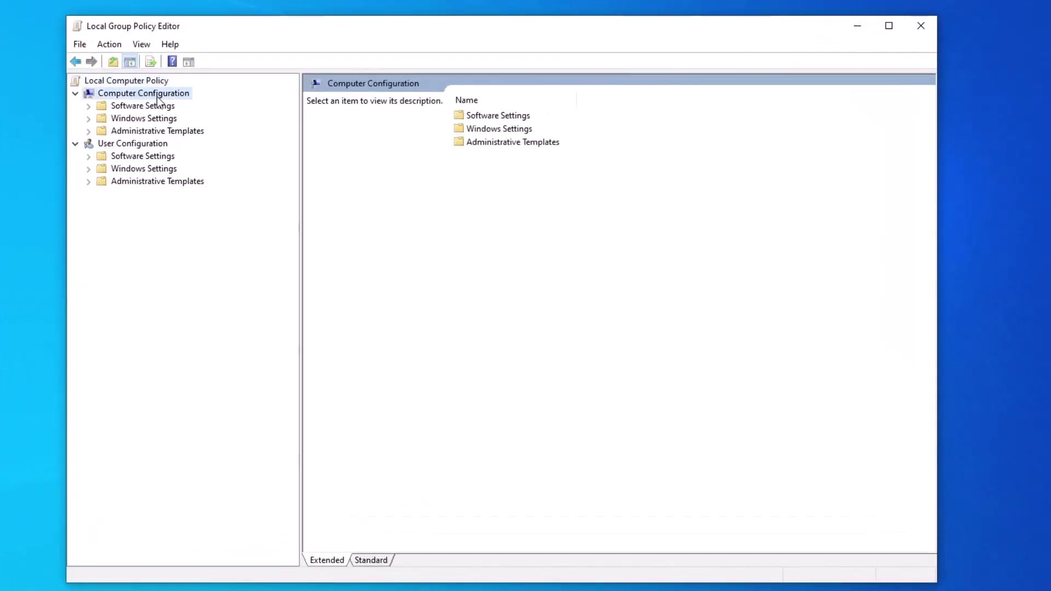
click(537, 143)
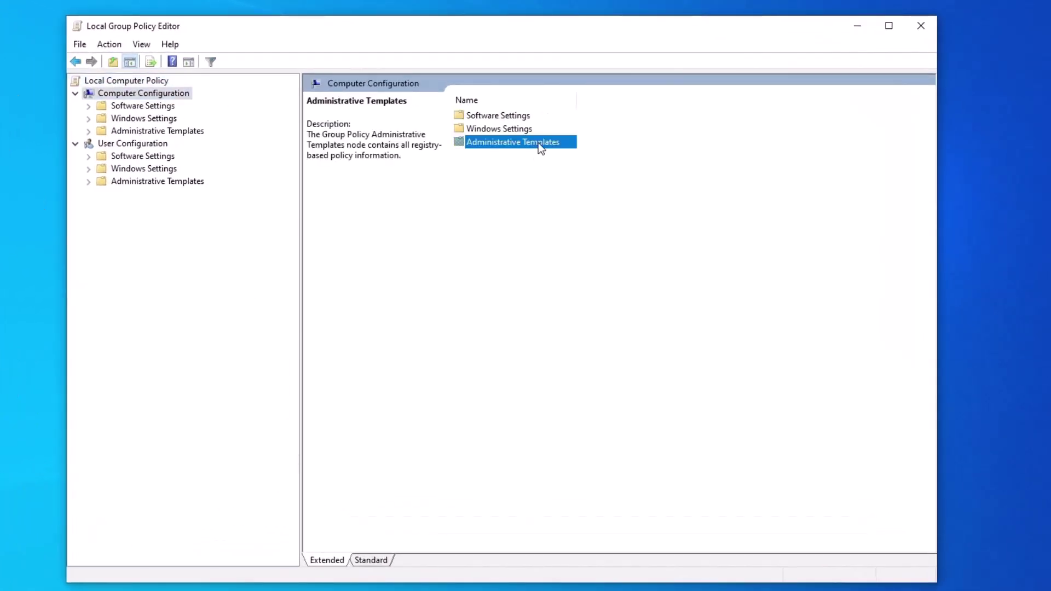
double_click(577, 176)
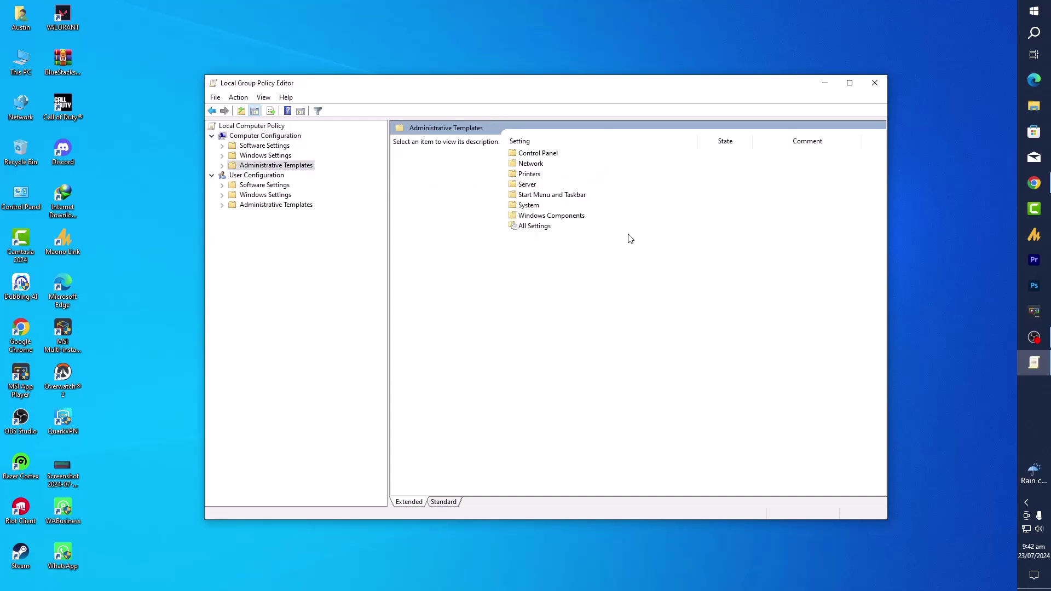
click(556, 217)
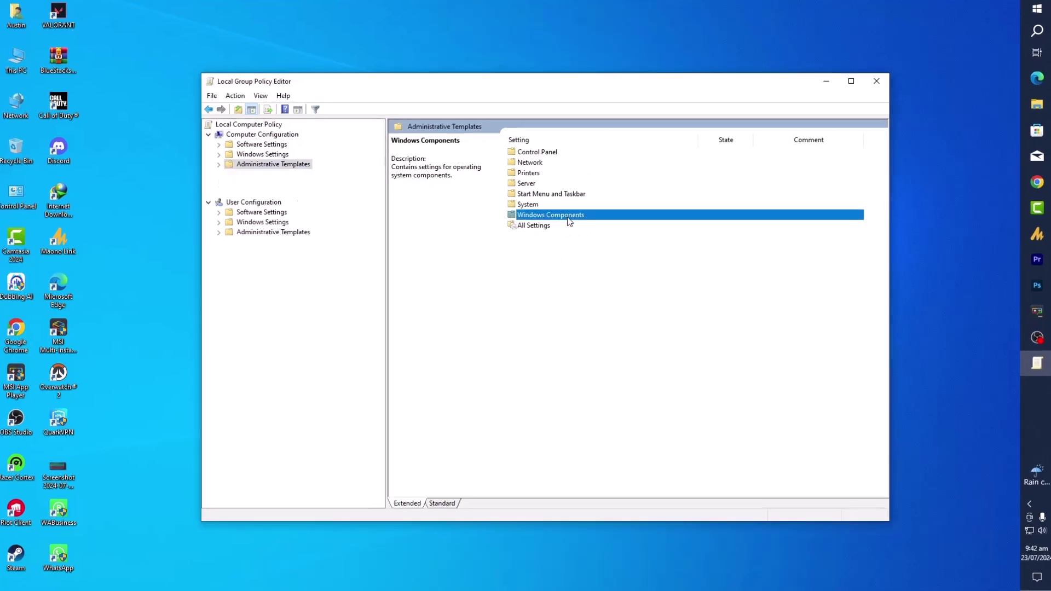
double_click(555, 217)
click(517, 165)
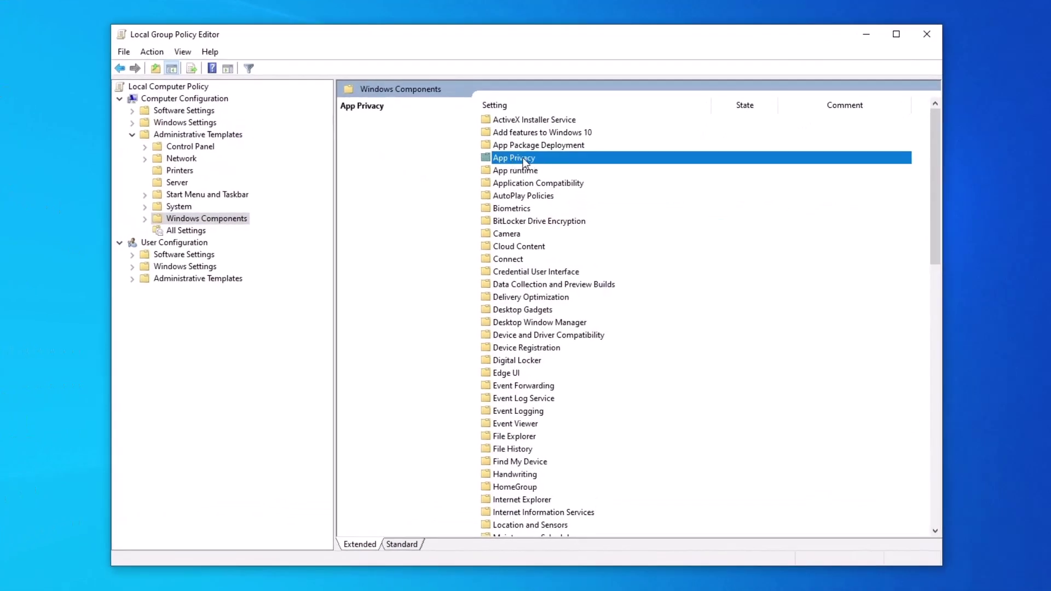
double_click(518, 165)
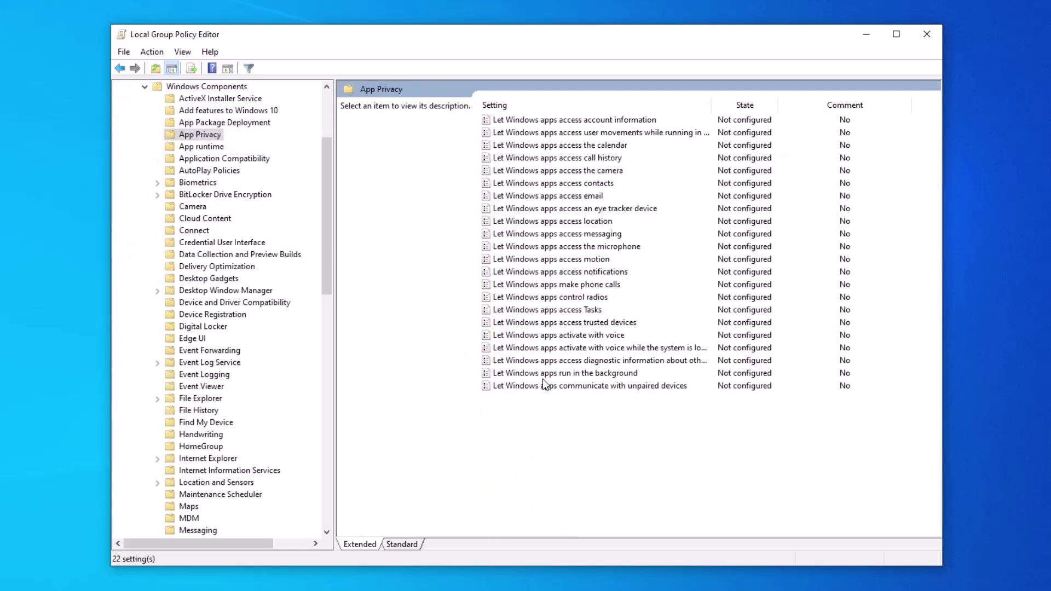
Step: Enable 'Let Windows apps run in the background' with Force Deny for all apps, then close the editor
double_click(579, 373)
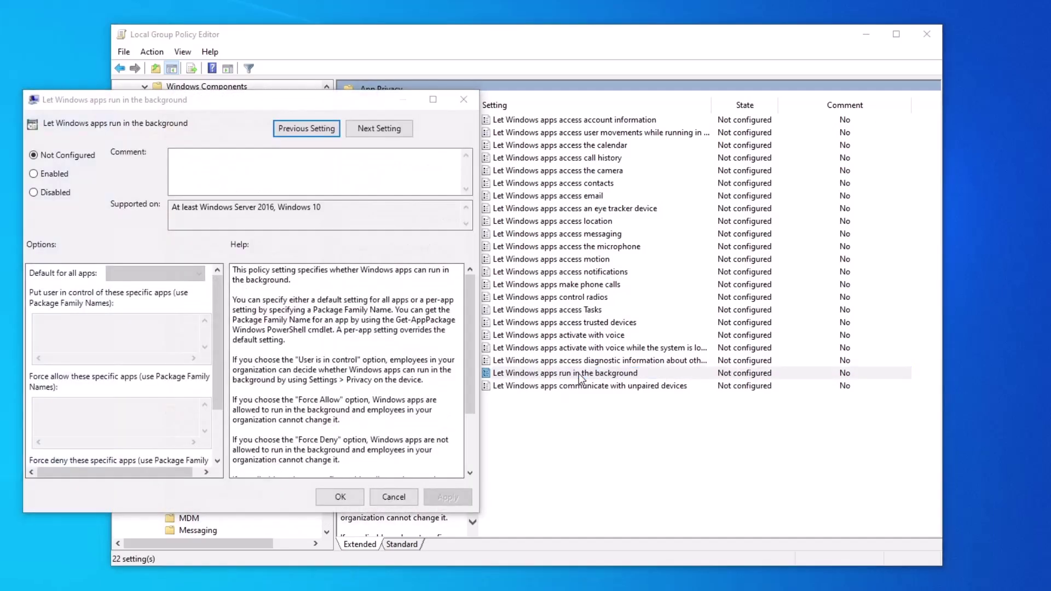
click(38, 176)
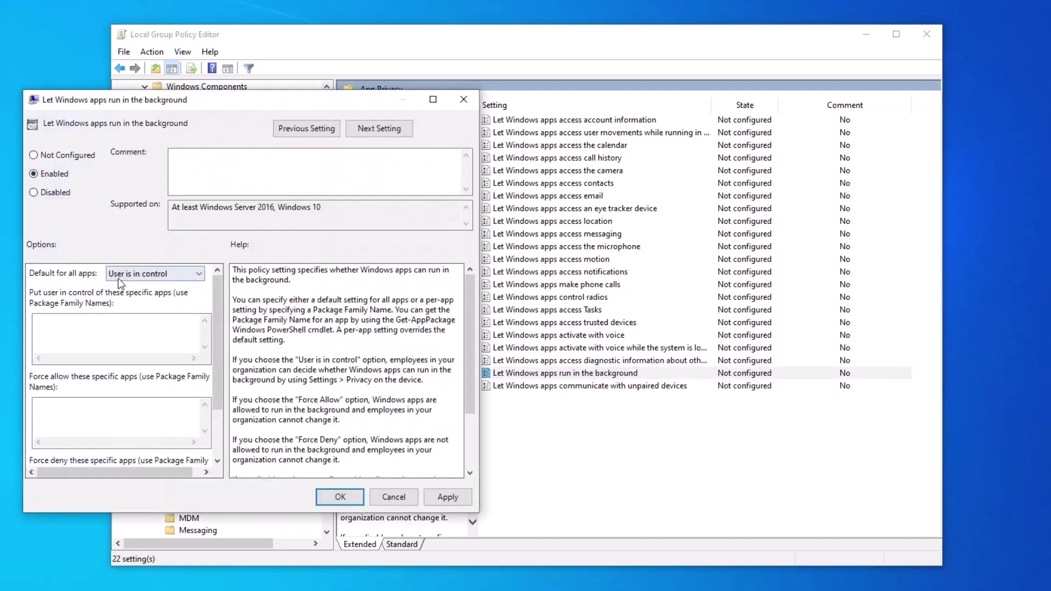
click(127, 307)
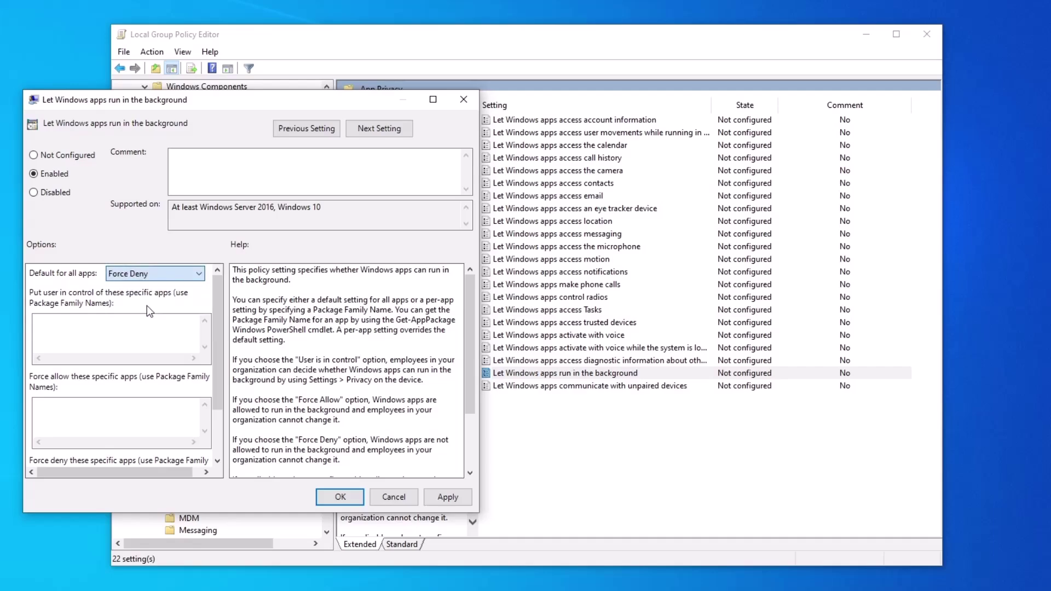
click(447, 497)
click(340, 496)
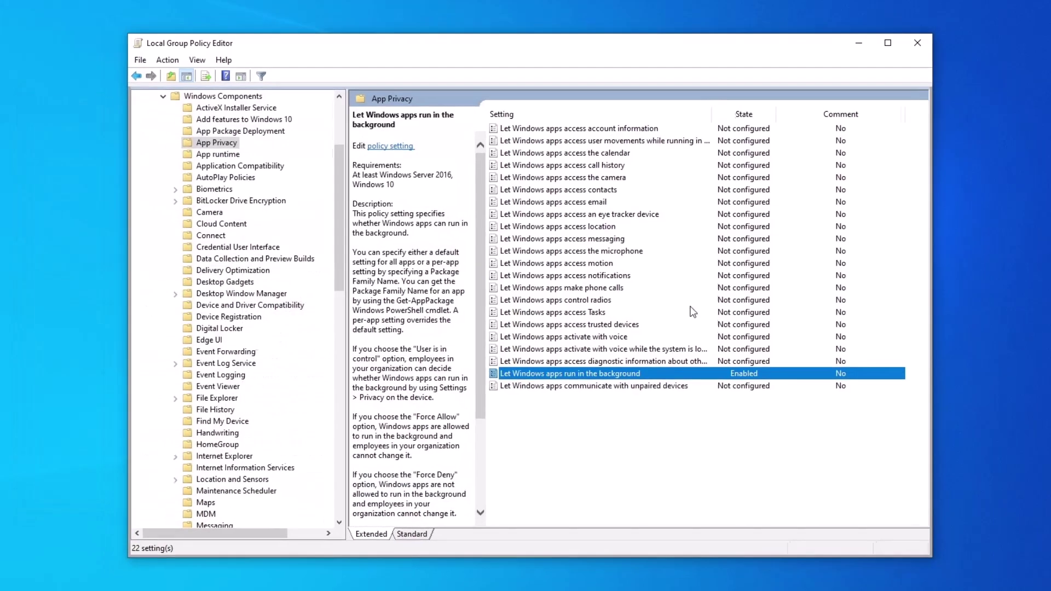
click(926, 34)
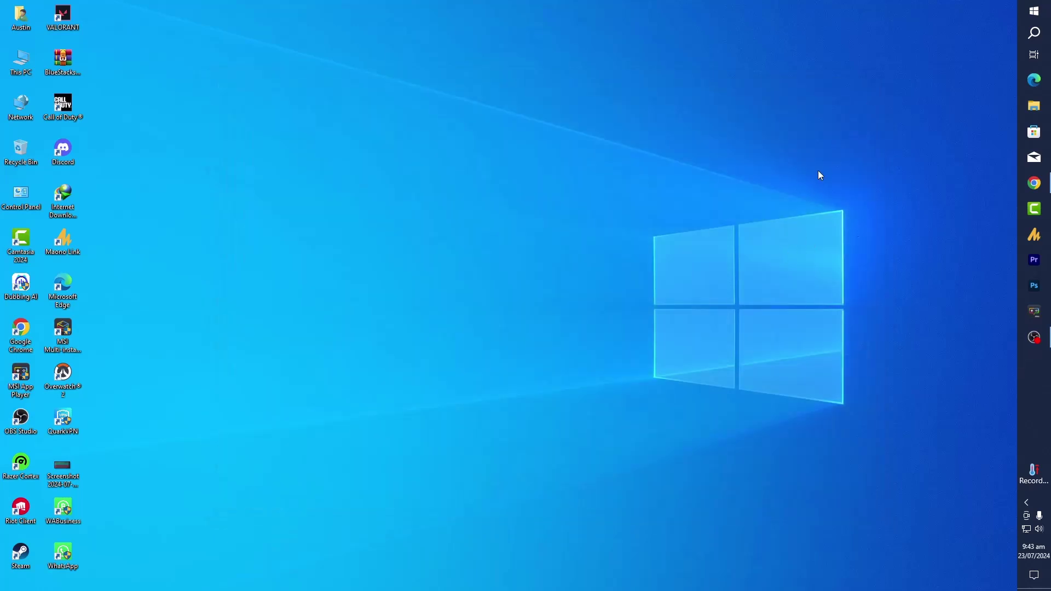
Step: Search for msconfig and open System Configuration
click(1025, 14)
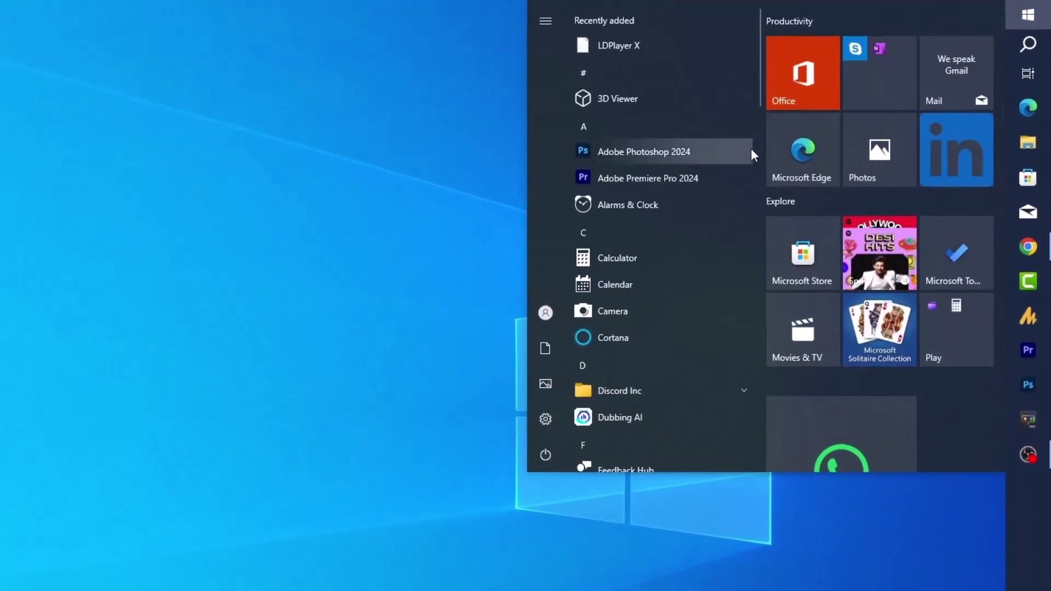
text(nscib)
key(BackSpace)
key(BackSpace)
key(BackSpace)
key(BackSpace)
key(BackSpace)
text(msconfi)
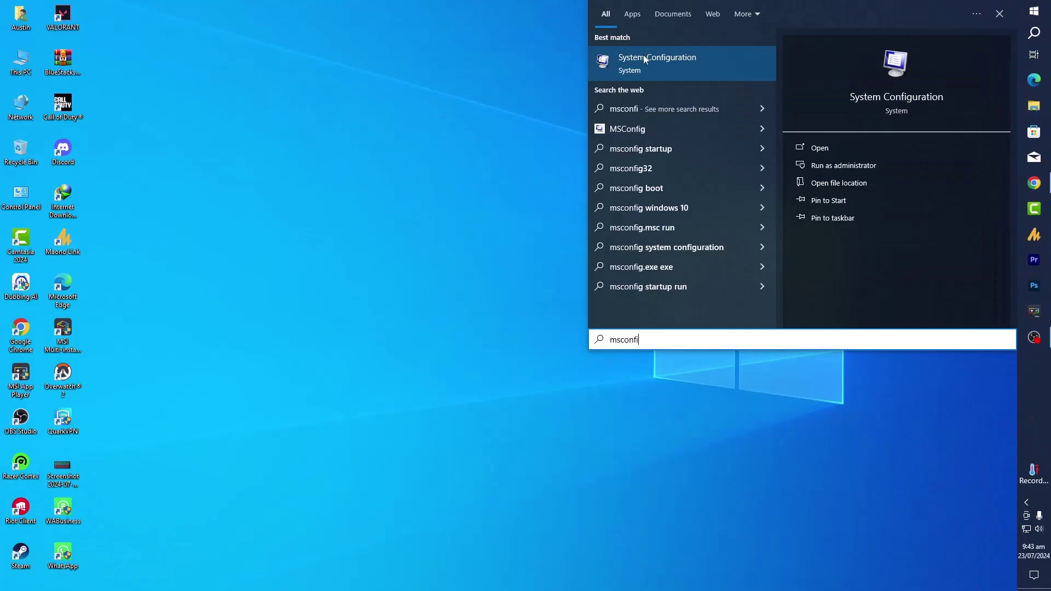
click(671, 58)
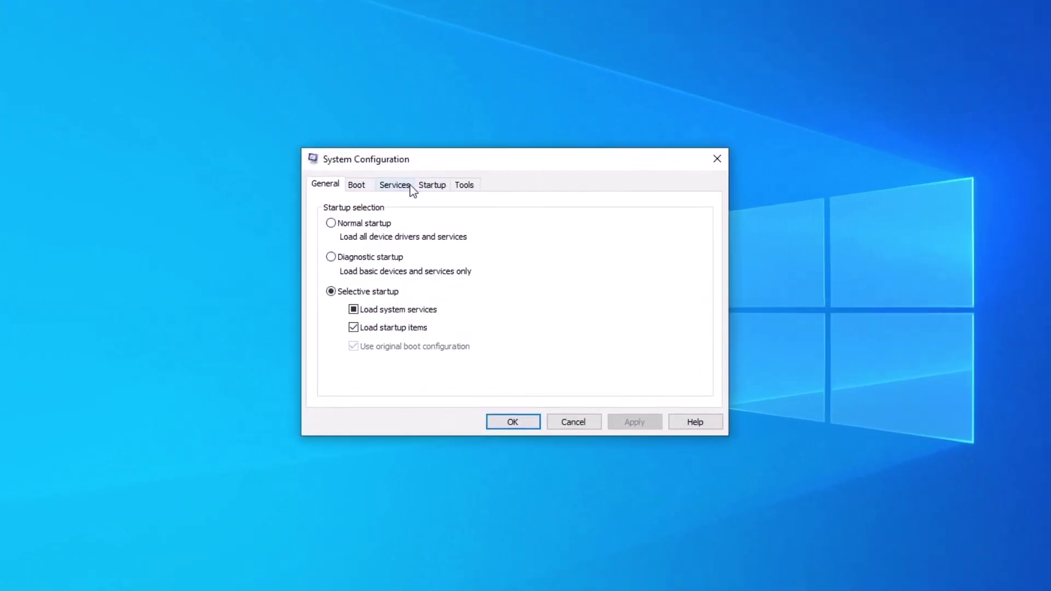
Step: Hide Microsoft services on the Services tab, save, and exit without restarting
click(394, 185)
click(317, 398)
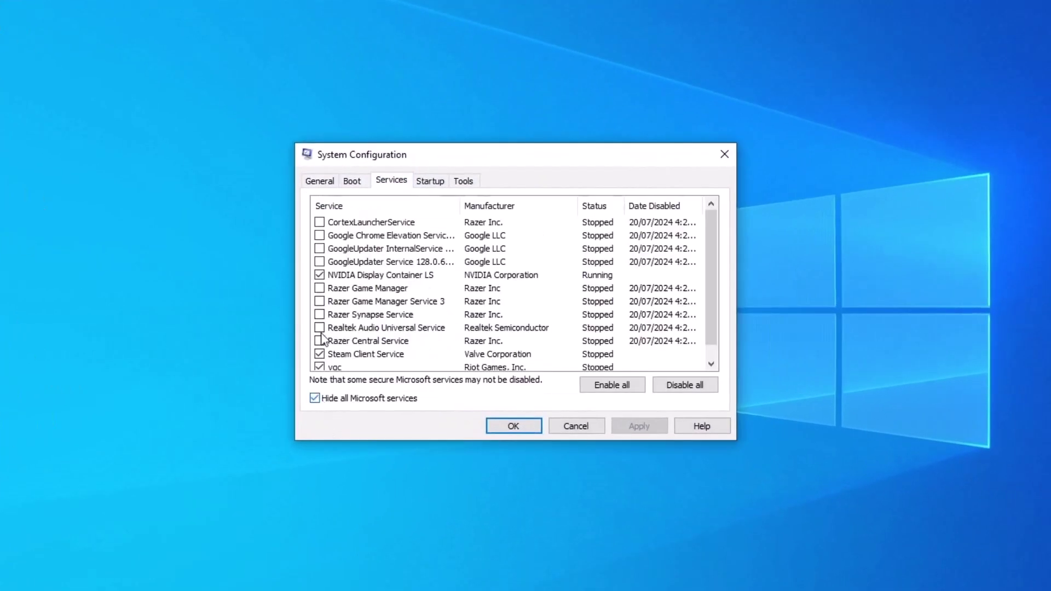
scroll(349, 304, down, 1)
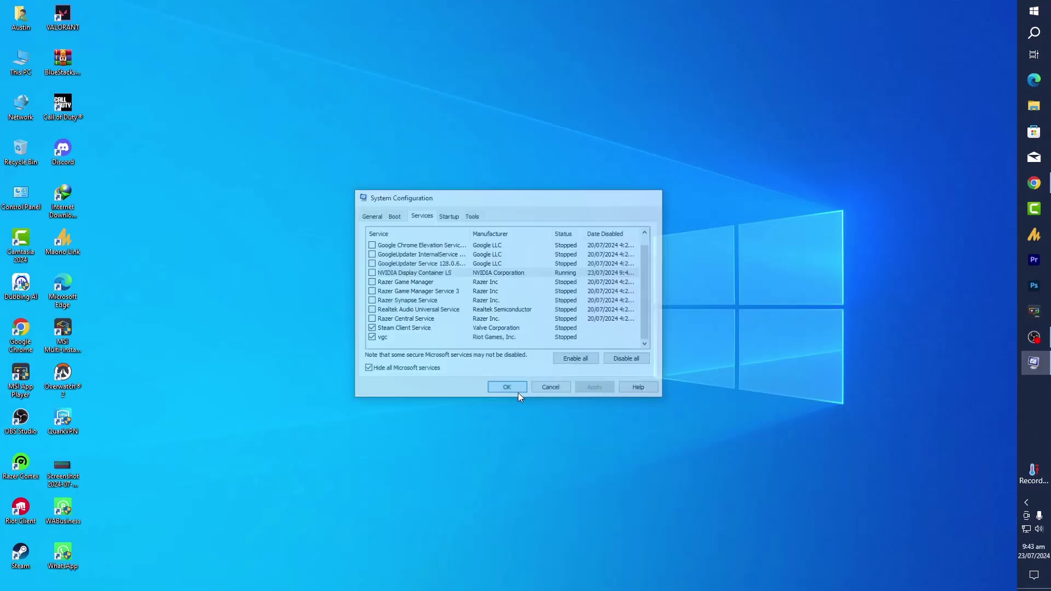
click(520, 430)
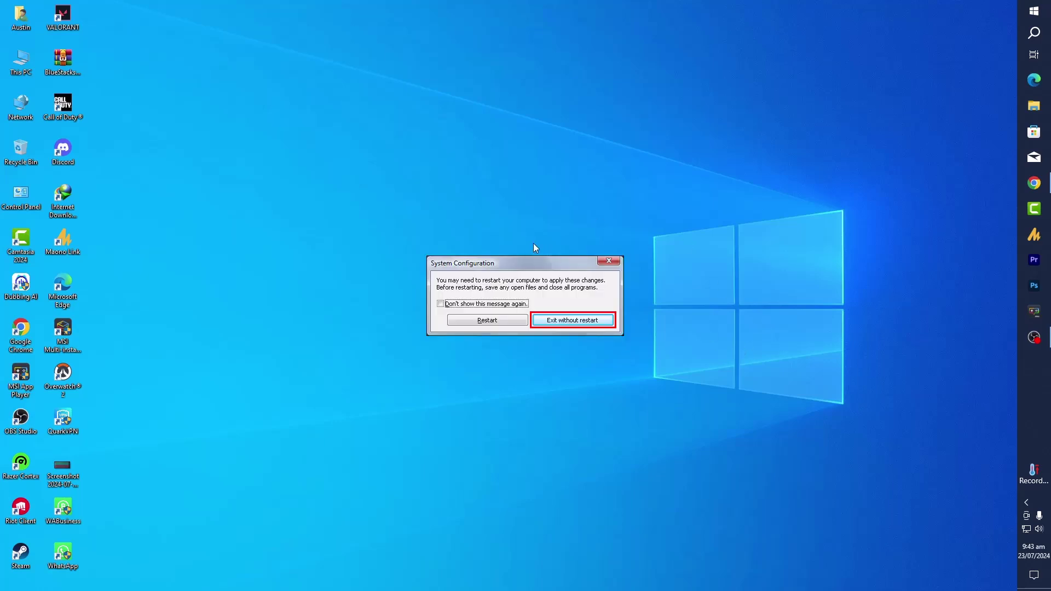
key(Return)
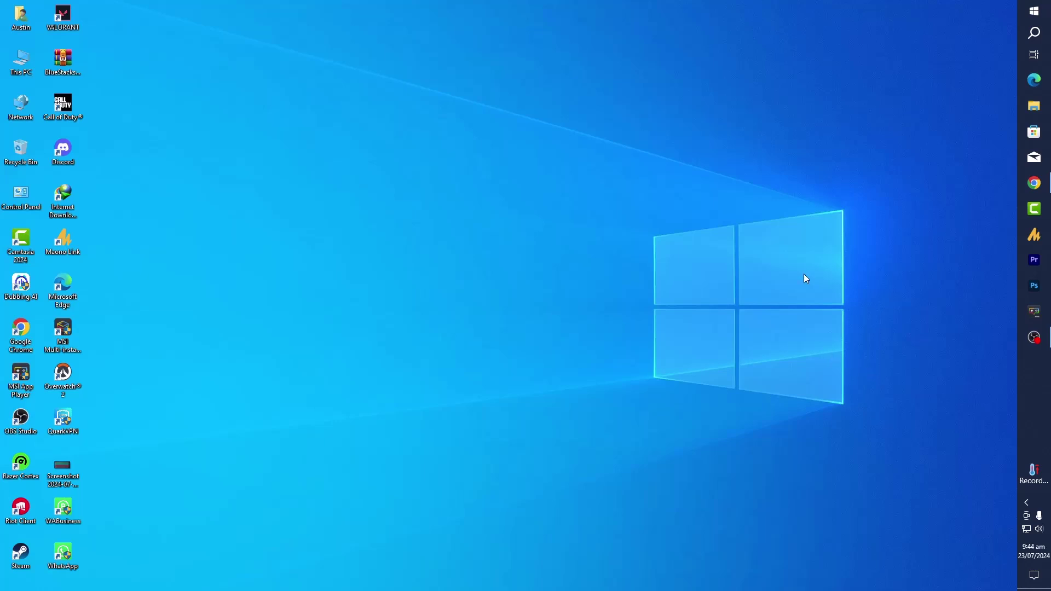
Step: In Settings > Gaming, switch Game Bar off and check the Game Mode page
click(1028, 19)
click(680, 313)
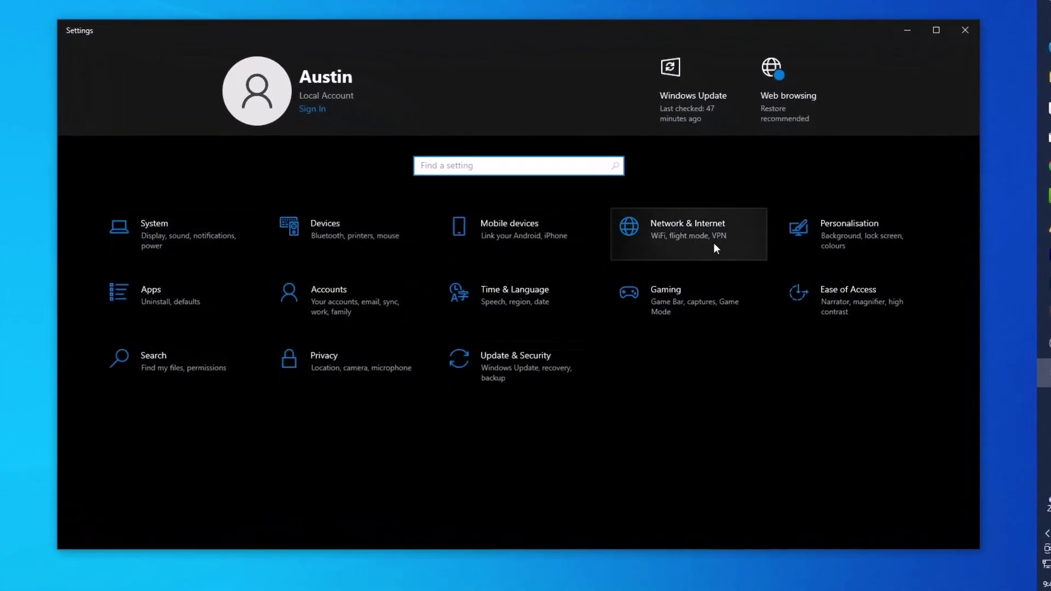
click(691, 314)
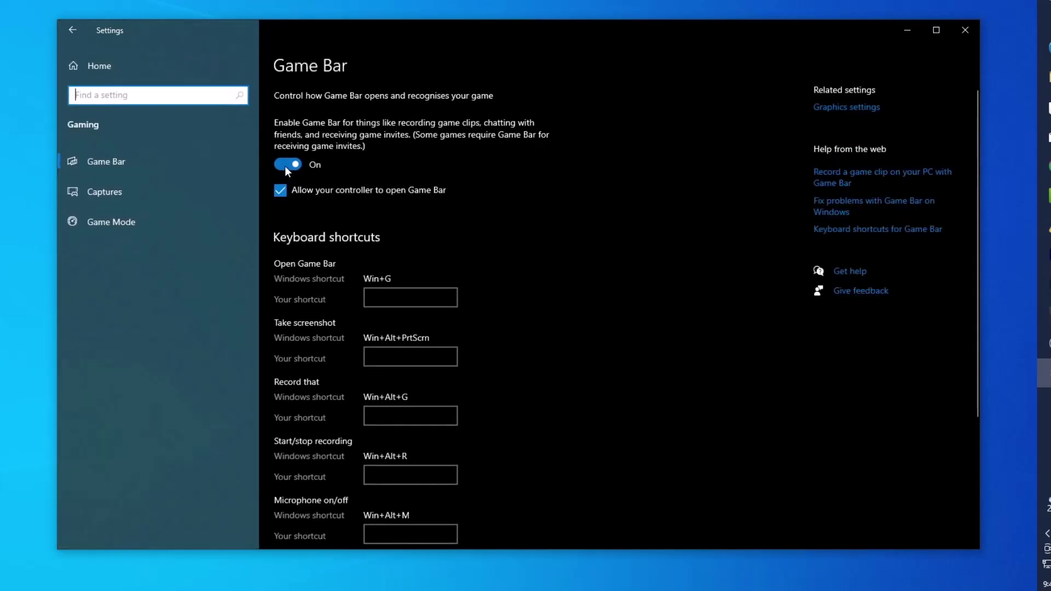
click(285, 168)
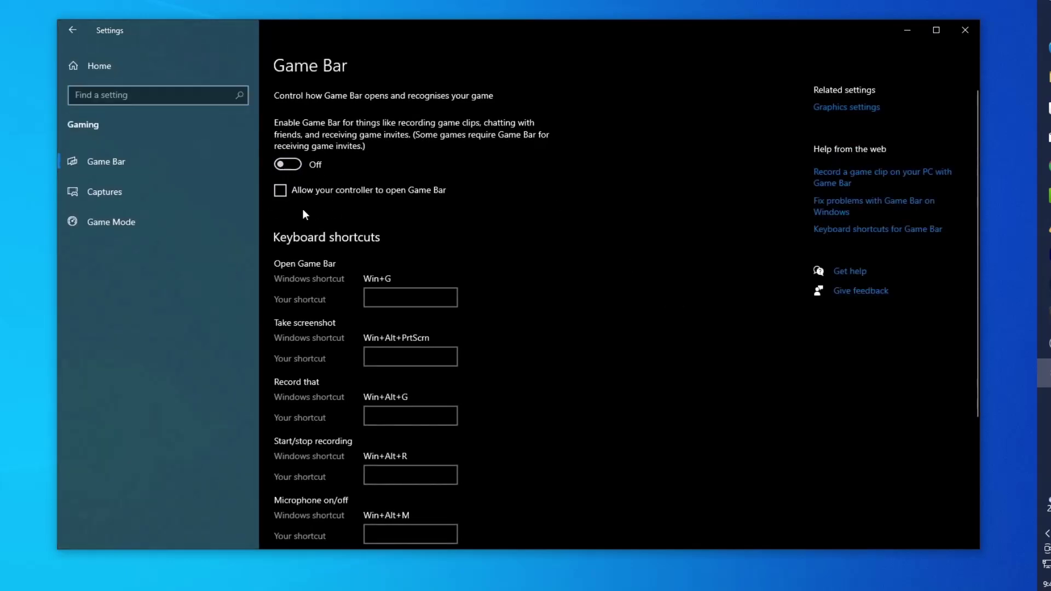
click(128, 228)
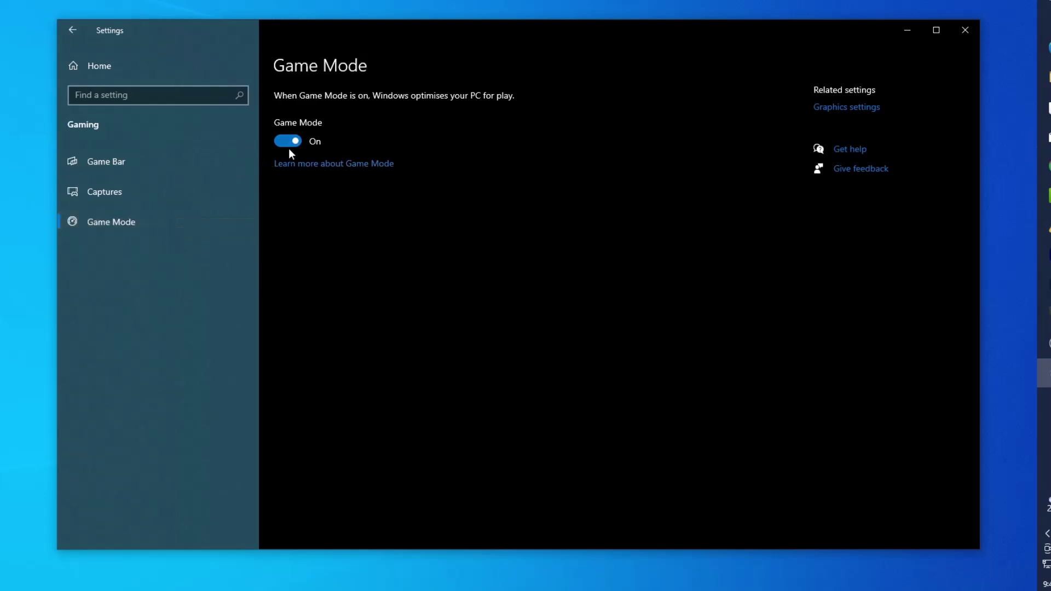
Step: Add VALORANT-Win64-Shipping in Graphics settings and set BootstrapPackagedGame to High performance
click(841, 109)
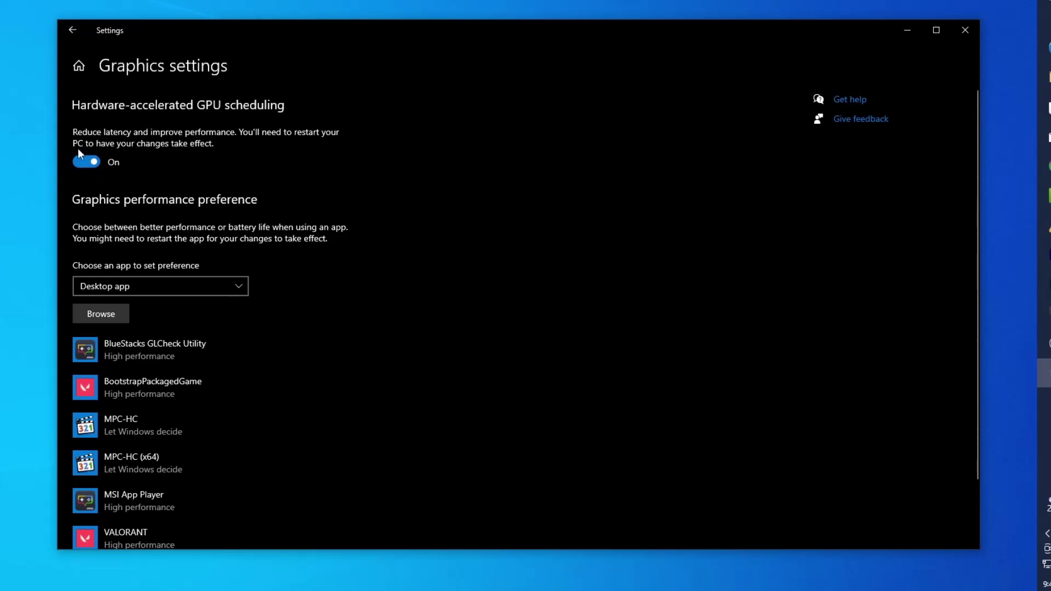
click(110, 315)
click(275, 110)
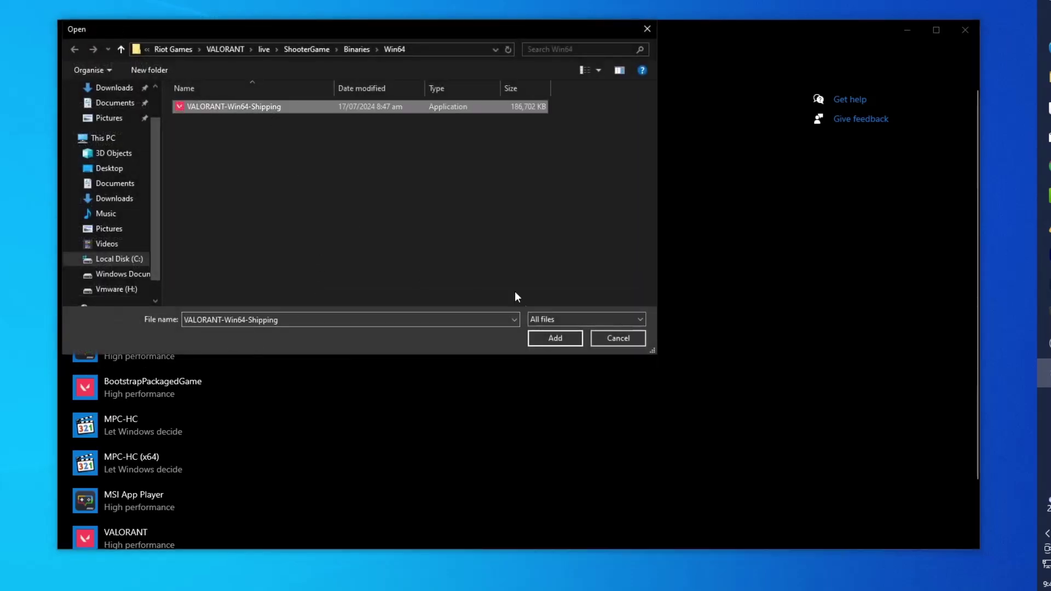
click(547, 337)
scroll(343, 379, down, 2)
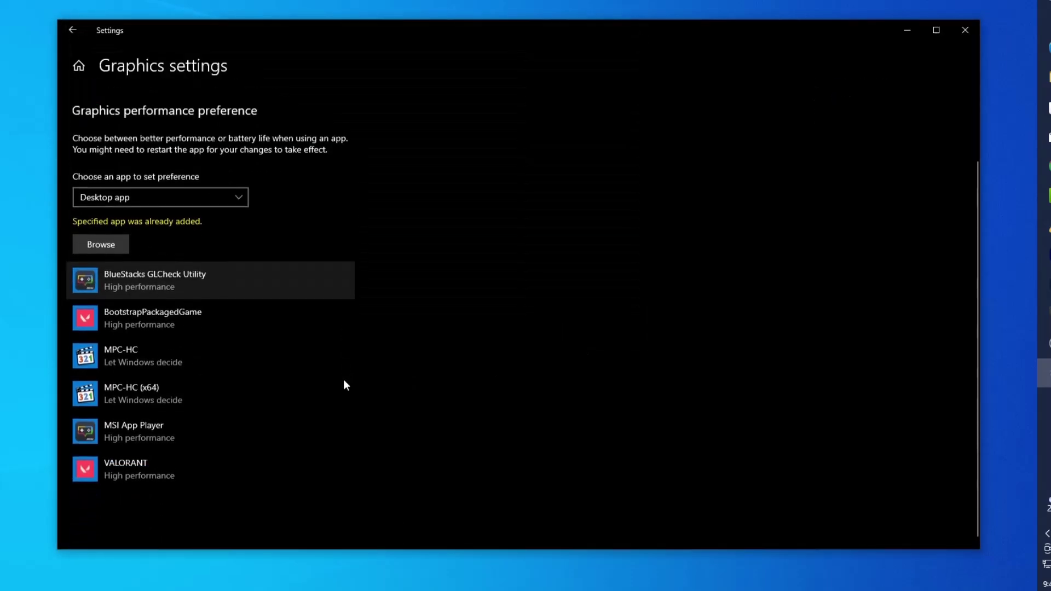
click(159, 317)
click(254, 366)
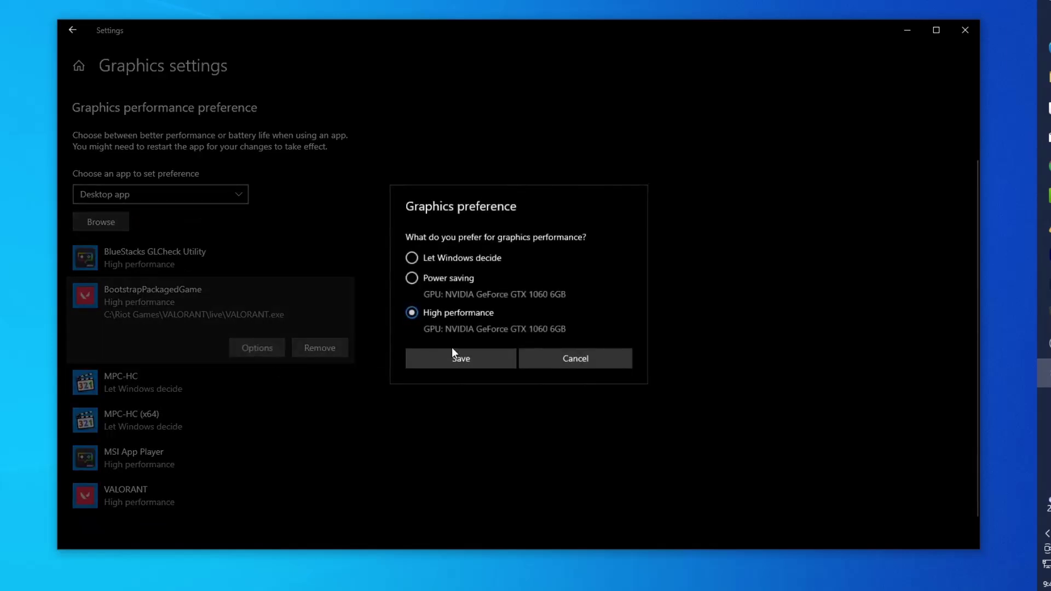
click(515, 359)
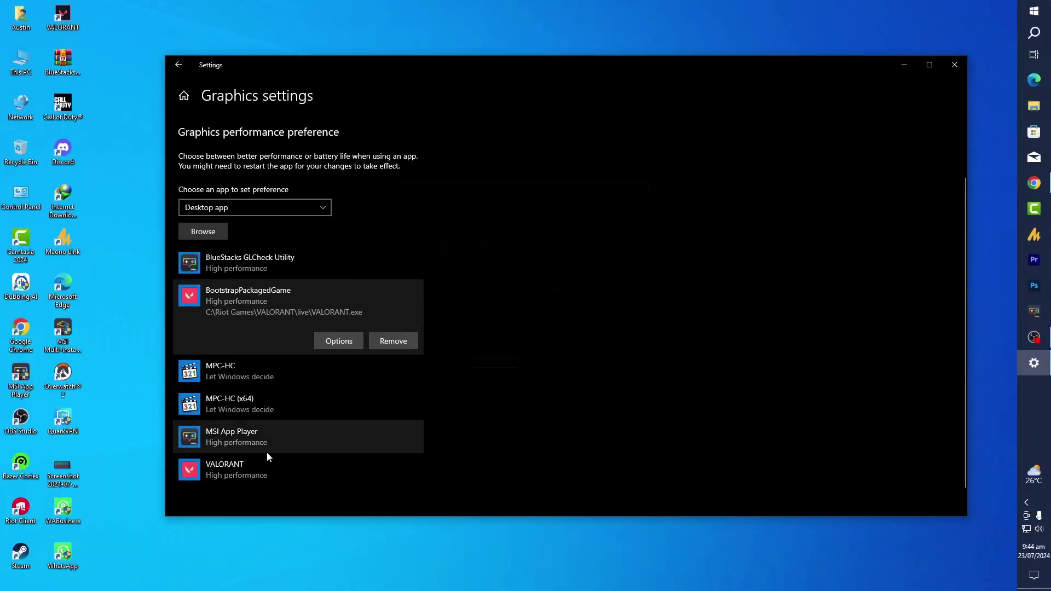
scroll(175, 475, down, 1)
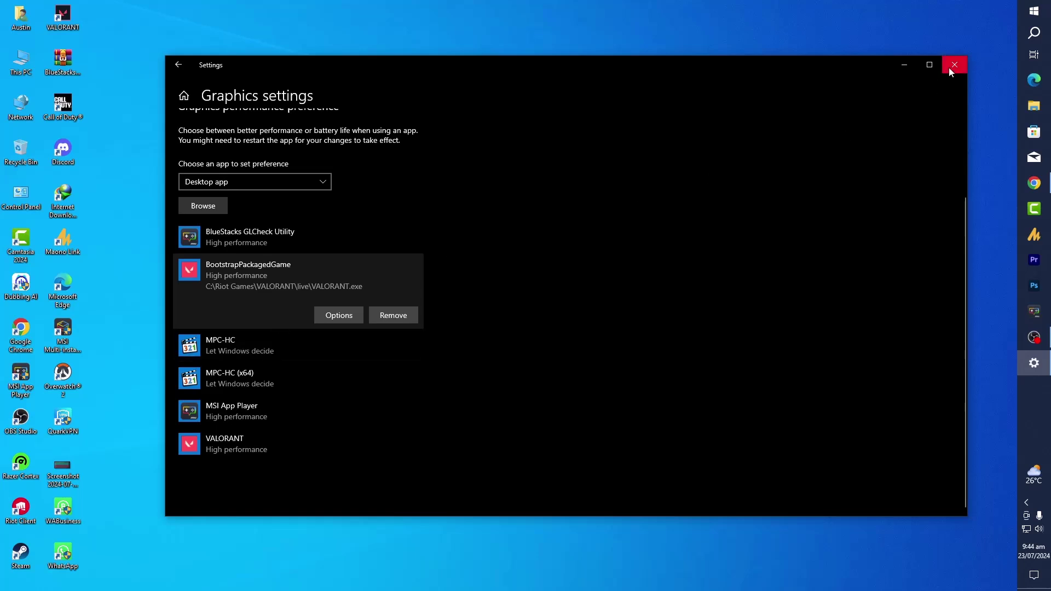
Step: Turn off Windows tracking of app launches in Privacy > General
click(178, 65)
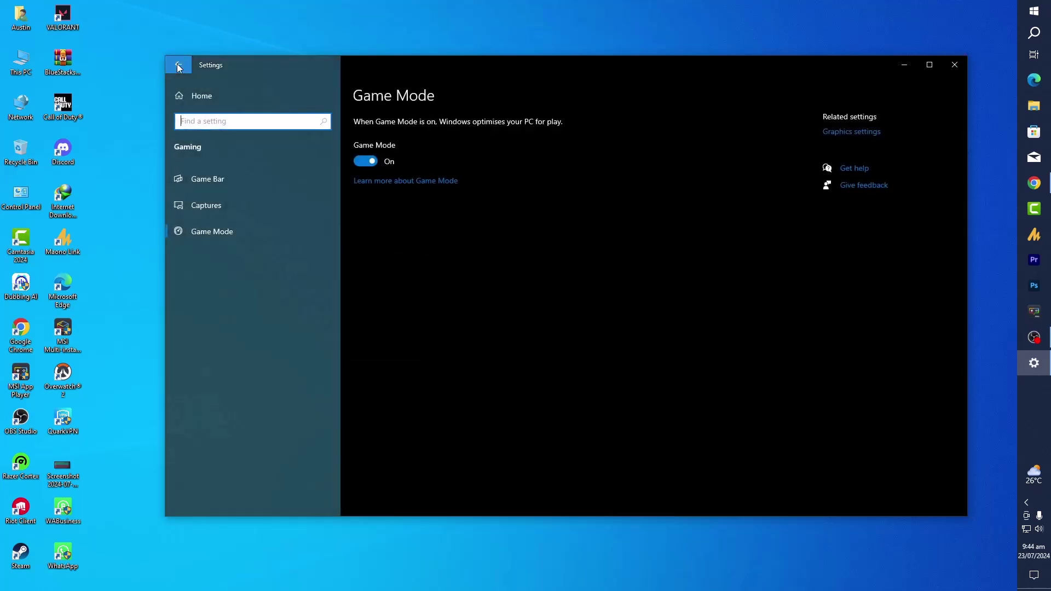
click(177, 65)
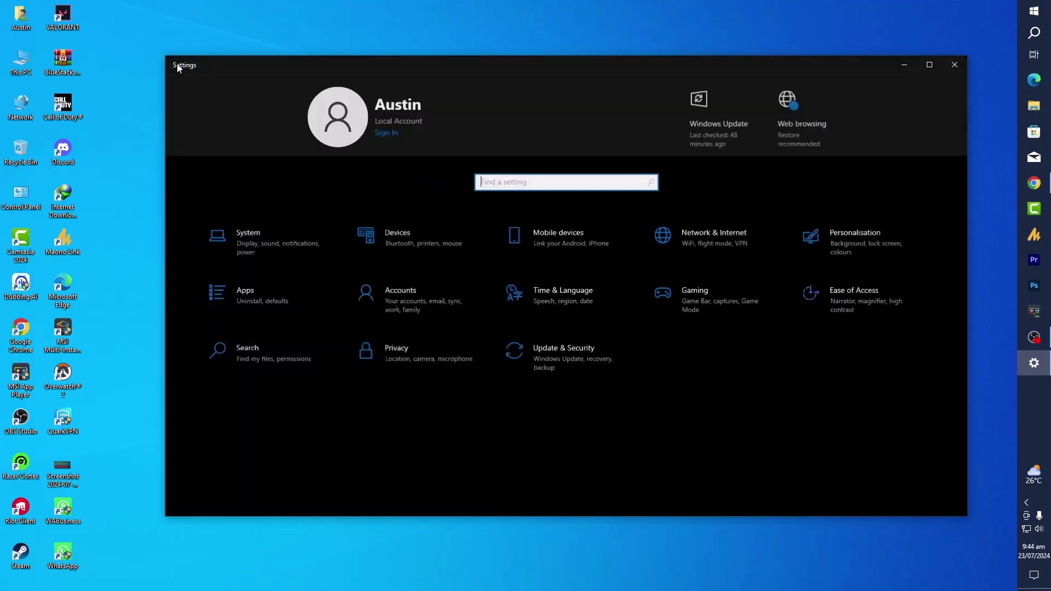
click(429, 353)
click(365, 265)
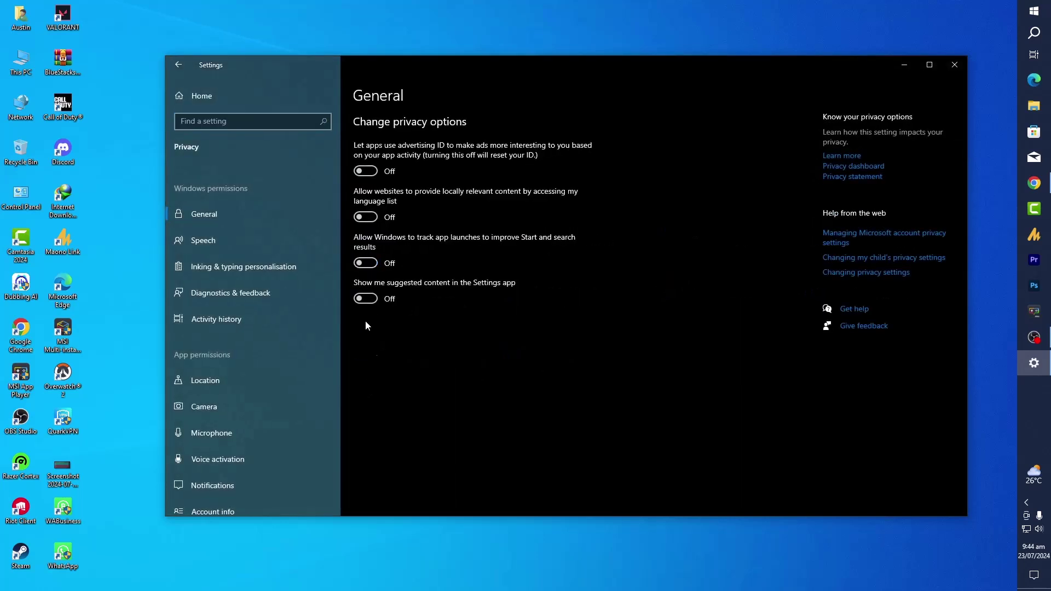
Step: Confirm on the Background apps page that background running and all listed apps are off
scroll(254, 389, down, 5)
scroll(239, 383, down, 4)
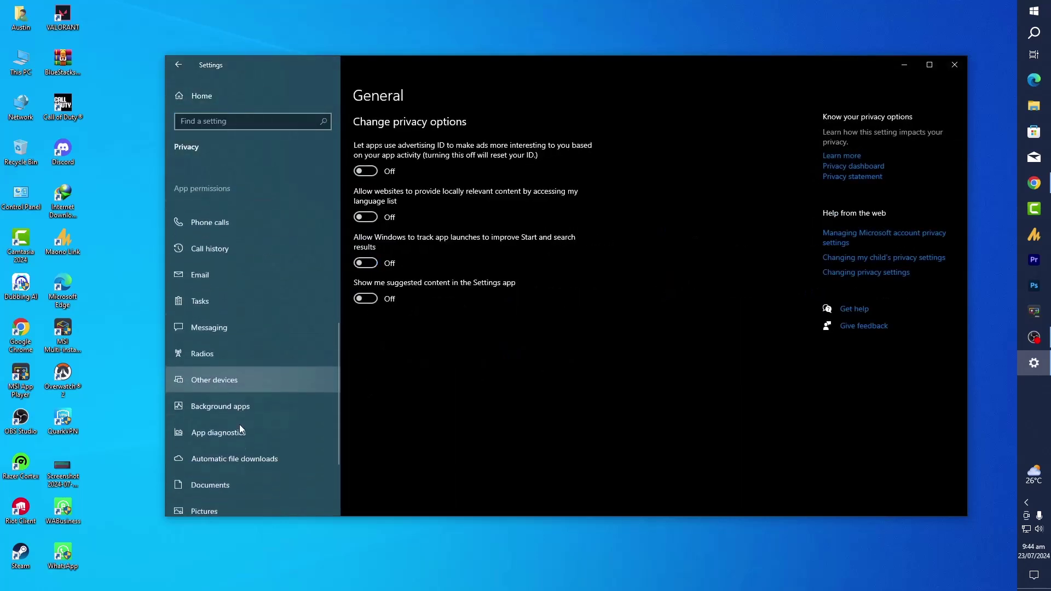
click(267, 354)
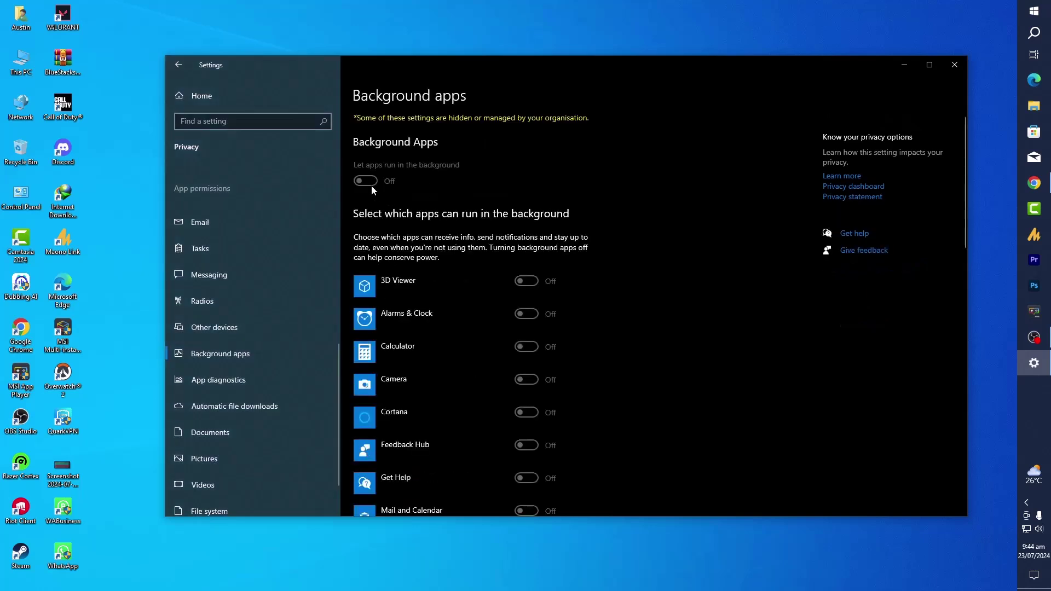
scroll(416, 290, down, 5)
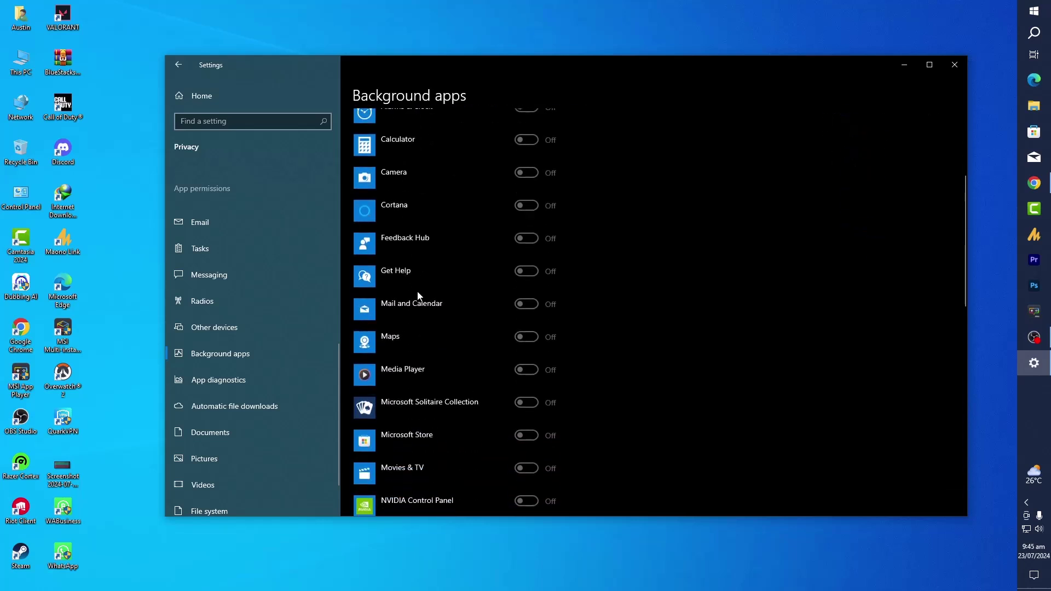
scroll(416, 290, up, 5)
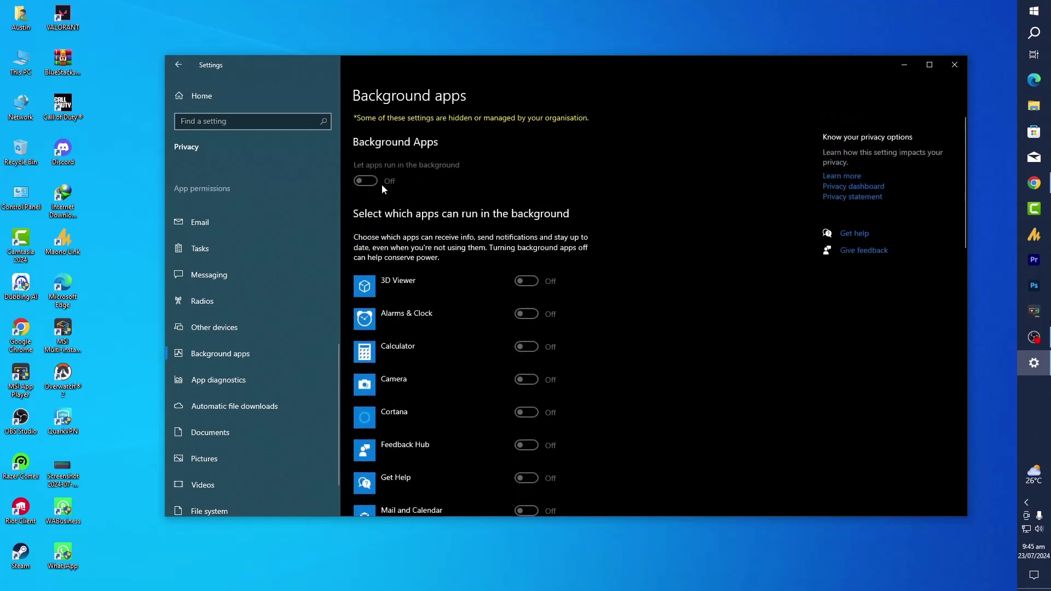
Step: Review the startup app toggles under Apps > Startup, then close Settings
key(alt+Left)
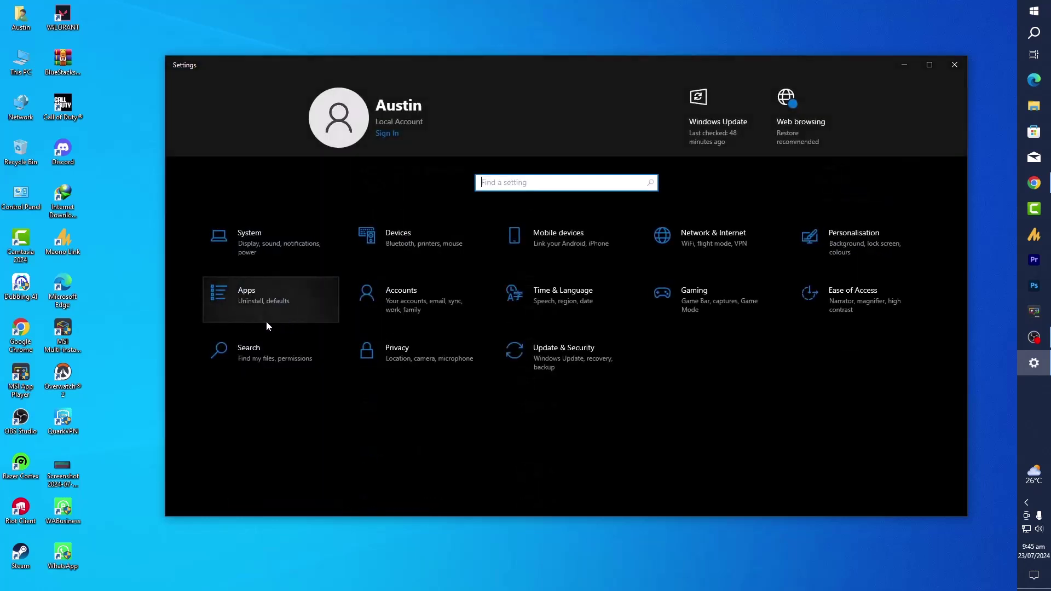
click(262, 302)
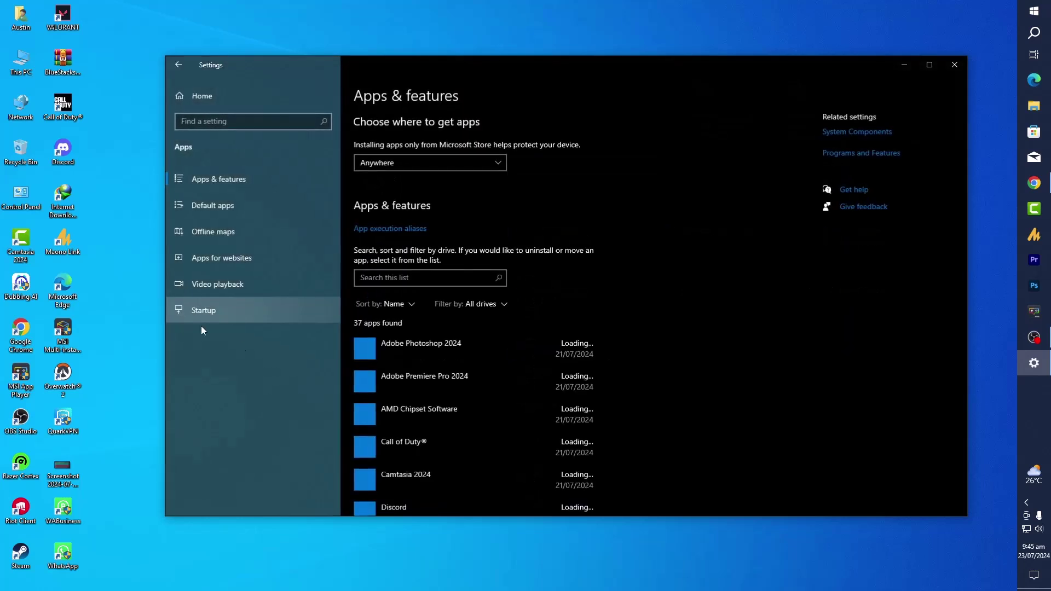
click(240, 314)
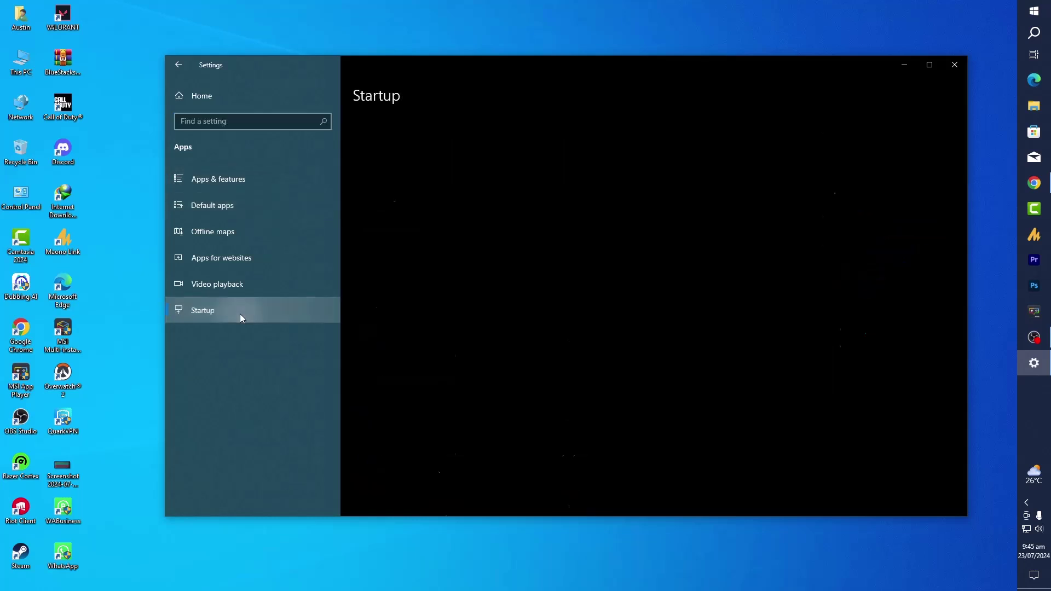
scroll(507, 419, down, 3)
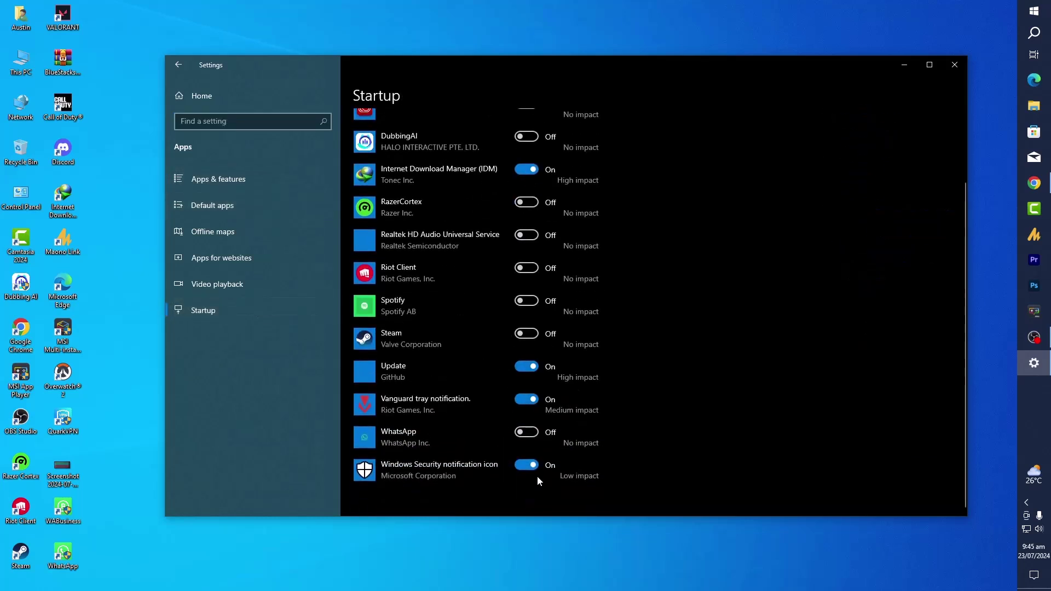
scroll(492, 465, up, 3)
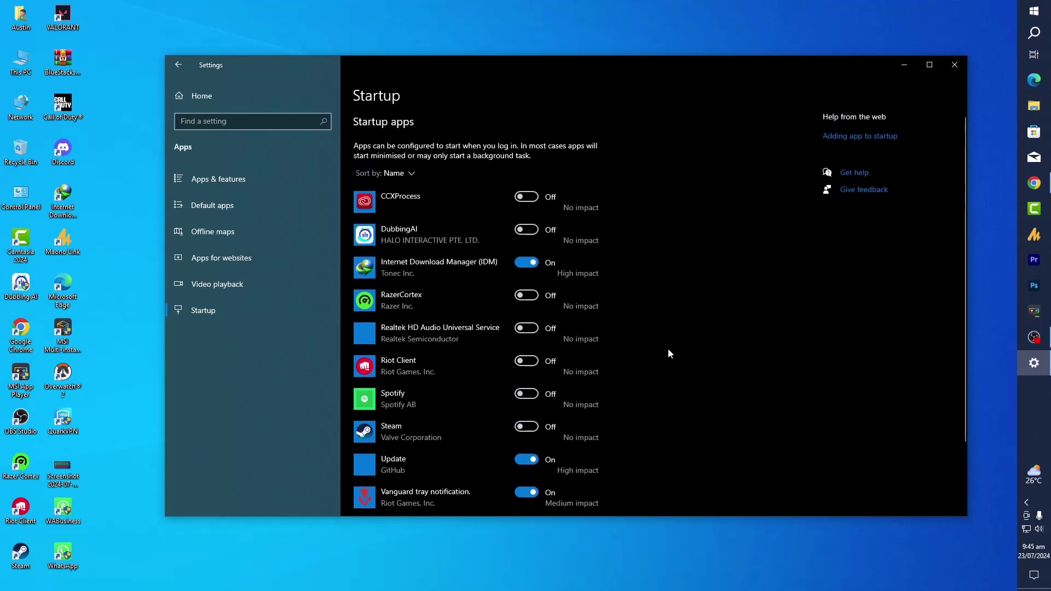
scroll(668, 348, down, 3)
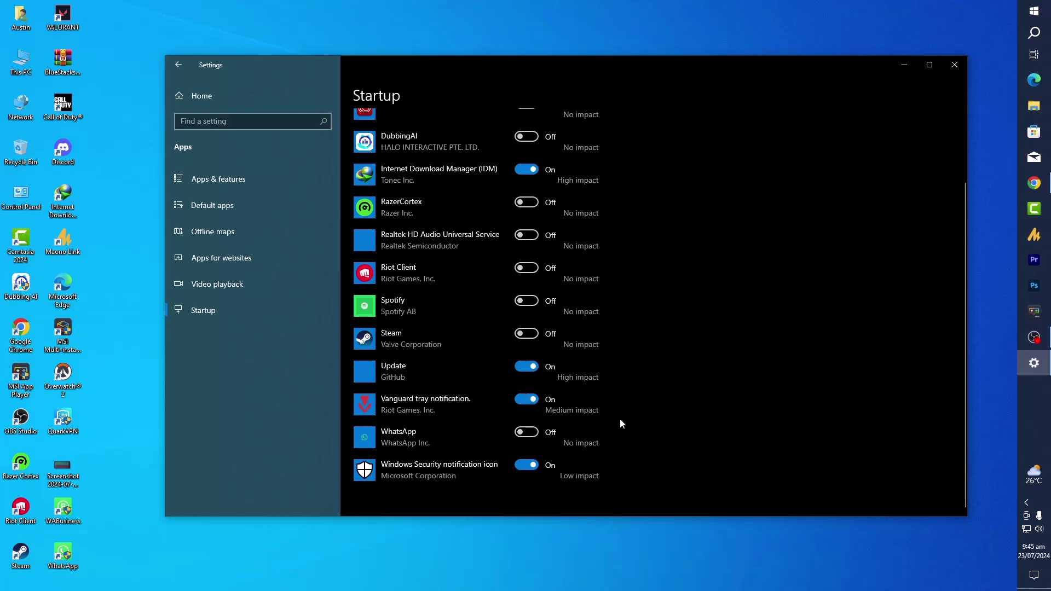
scroll(622, 424, up, 3)
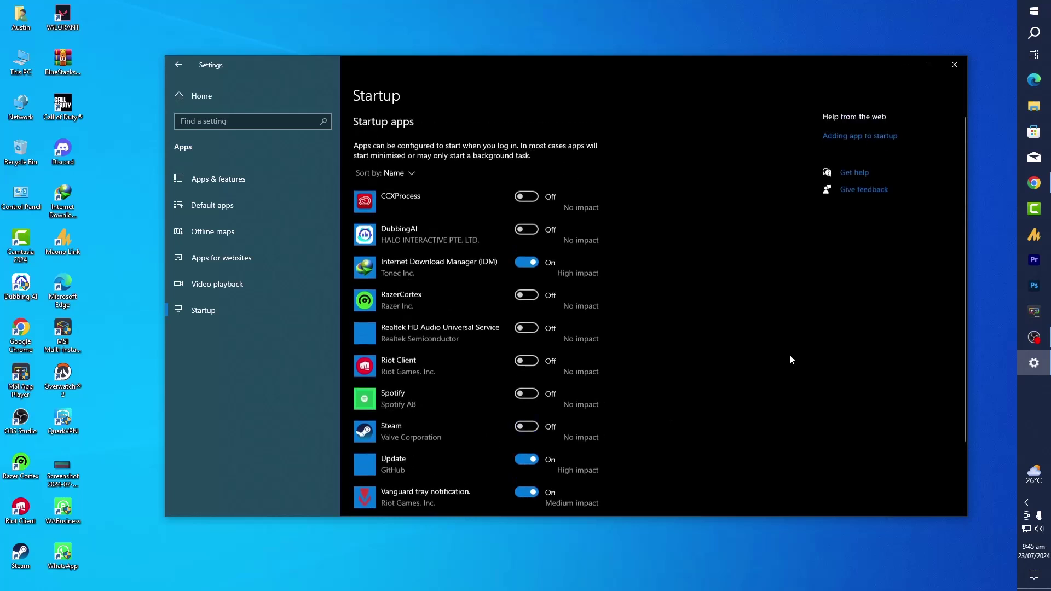
click(954, 66)
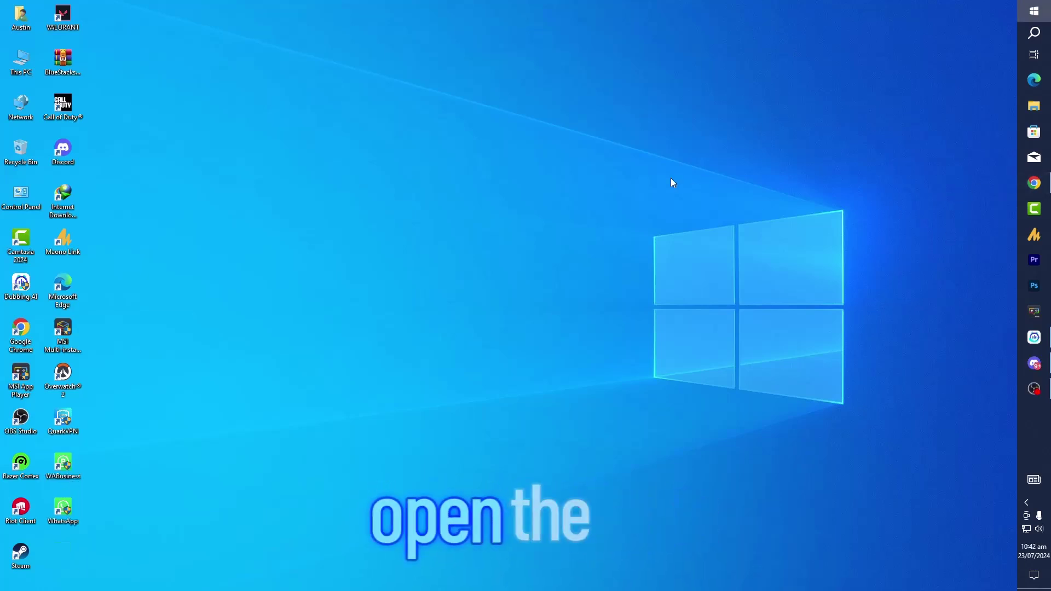
key(super)
key(super)
key(super)
text(power)
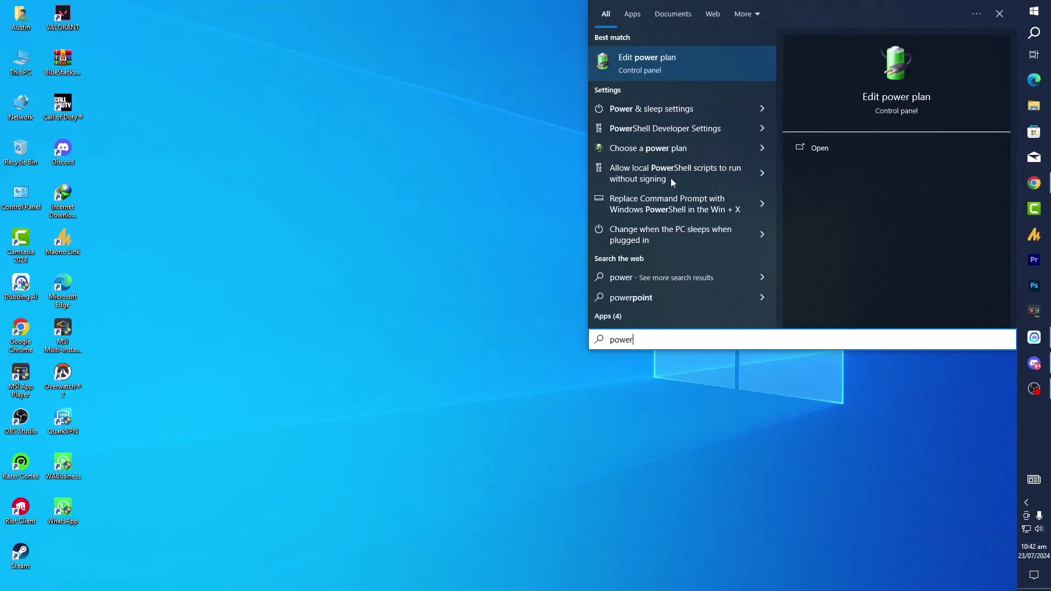
text(sh)
key(shift+F10)
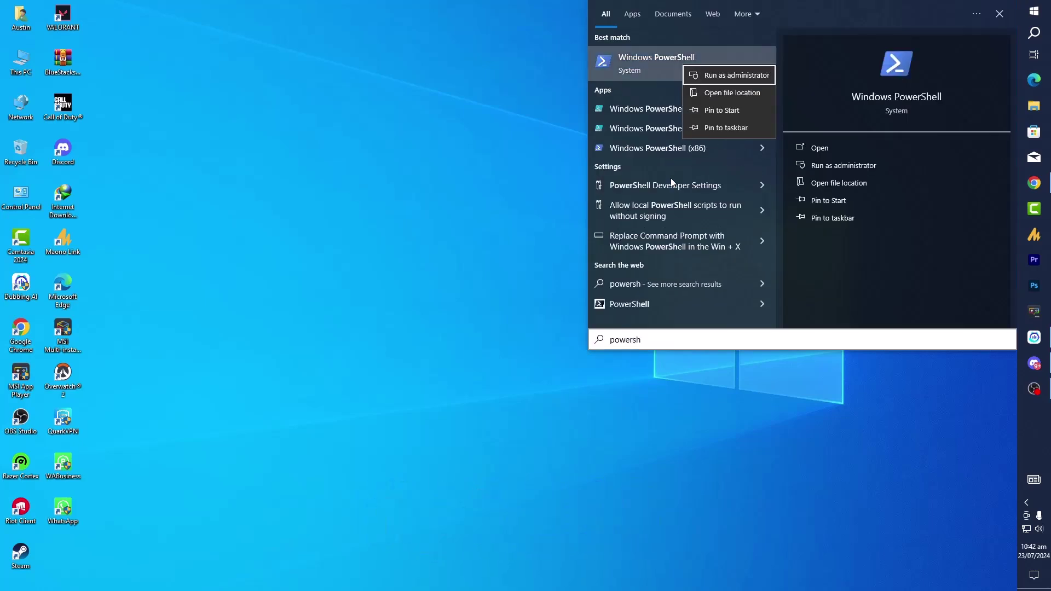
key(Return)
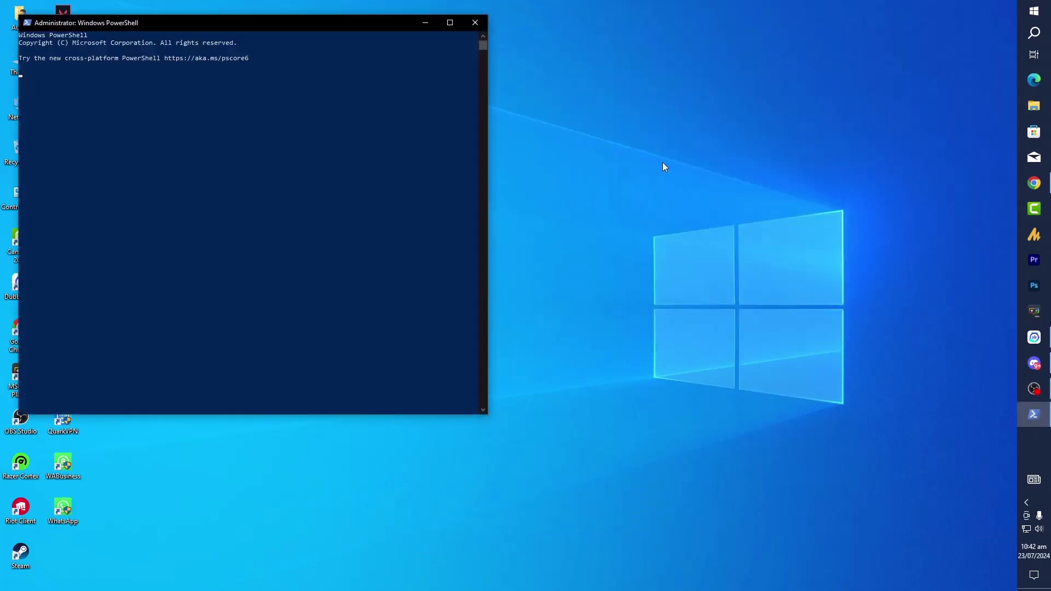
drag(484, 415, 689, 391)
drag(297, 24, 418, 53)
right_click(367, 113)
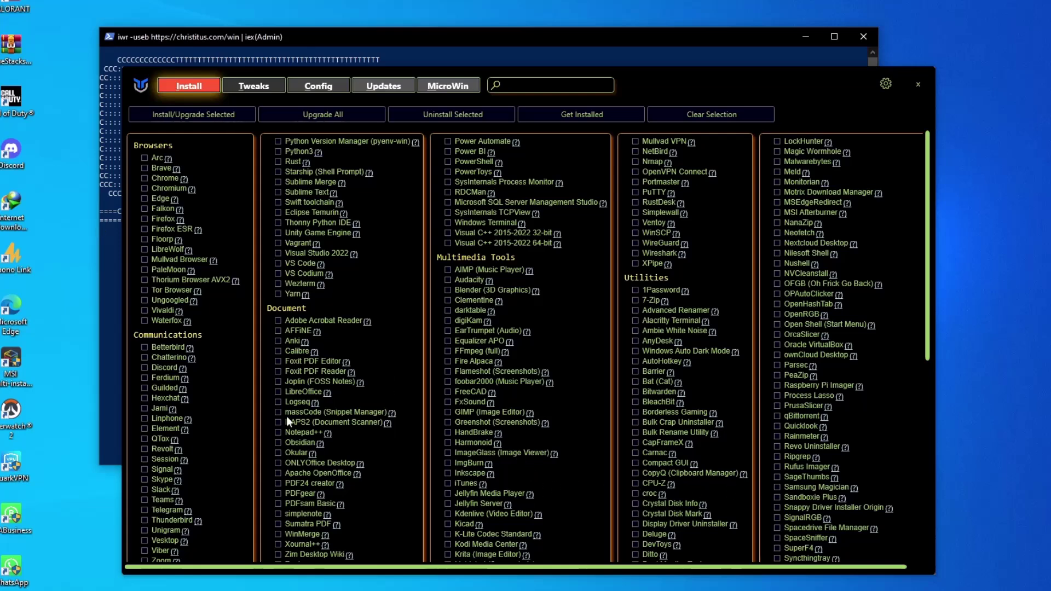
Step: On the Tweaks tab, tick Create Restore Point, Delete Temporary Files, Disable Activity History, GameDVR, Location Tracking and Teredo
click(254, 85)
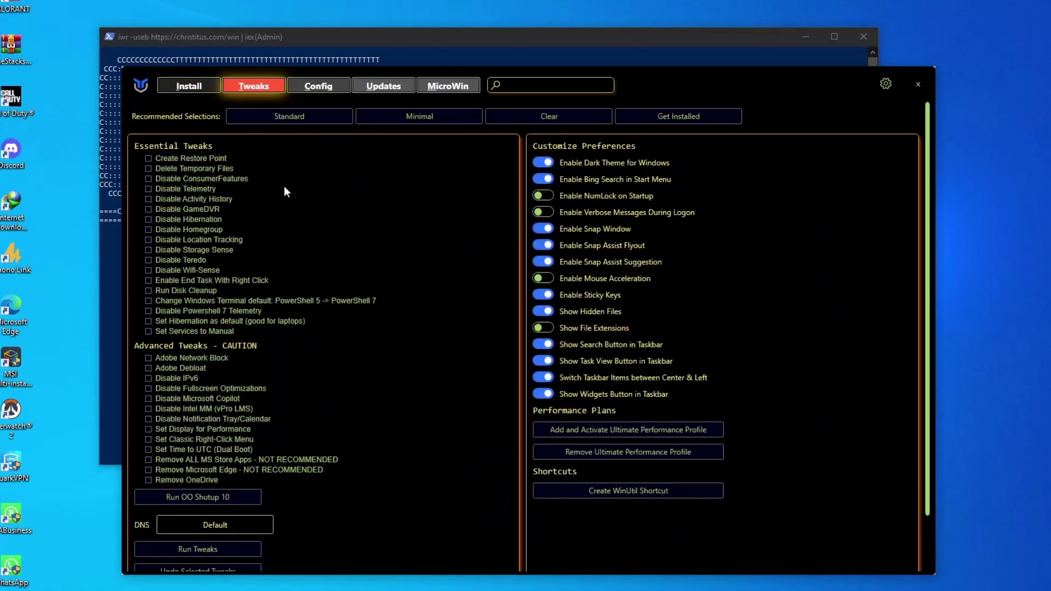
click(147, 158)
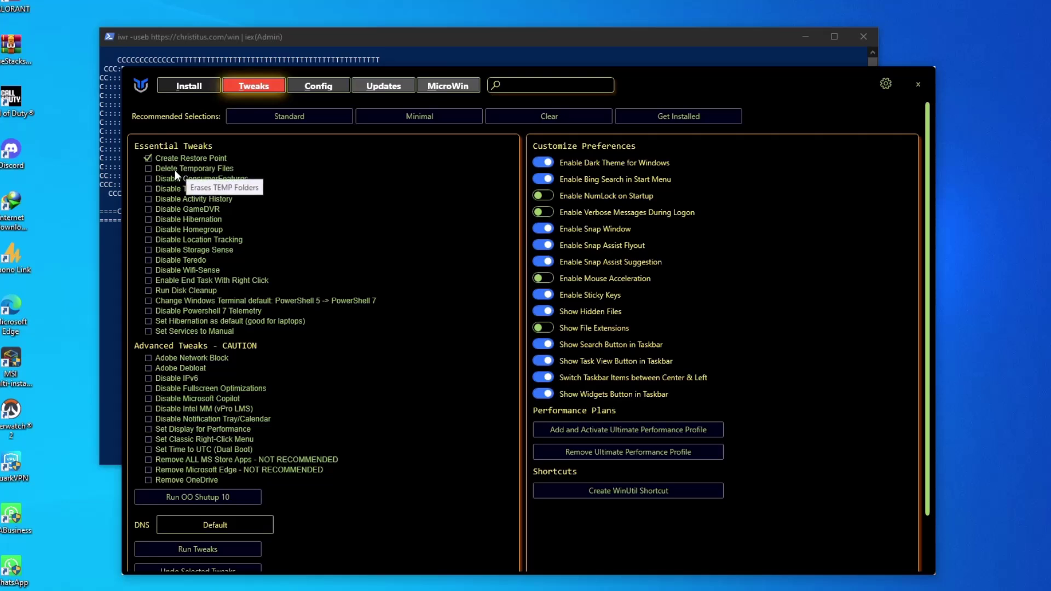
click(148, 169)
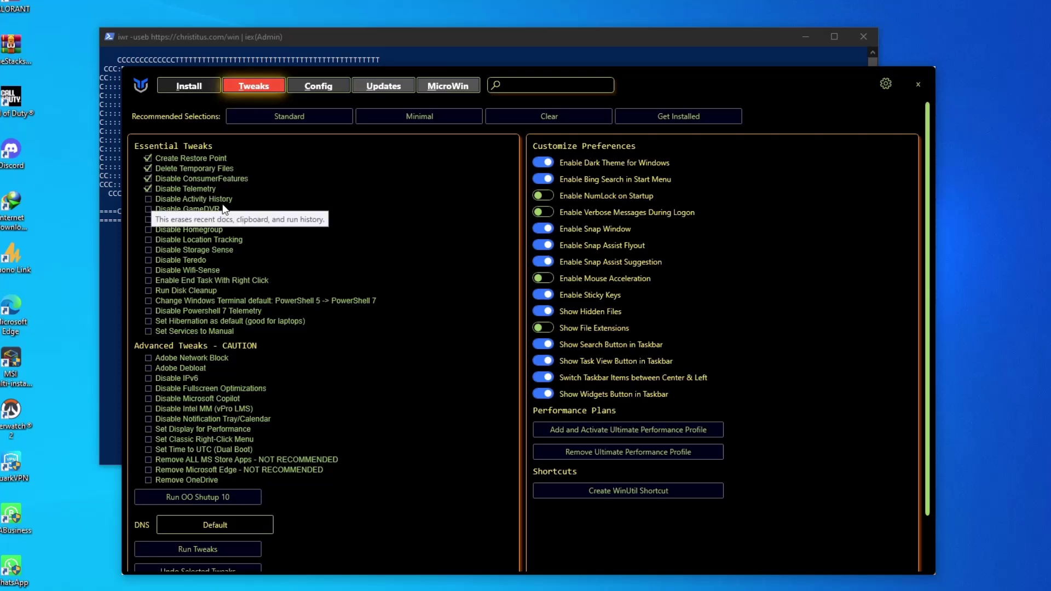
click(148, 199)
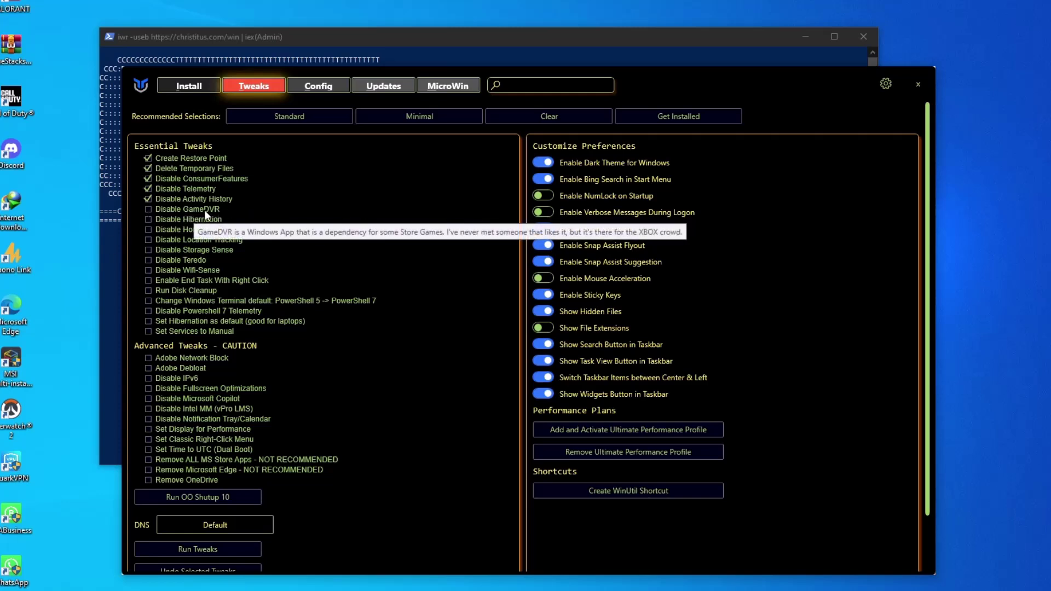
click(148, 209)
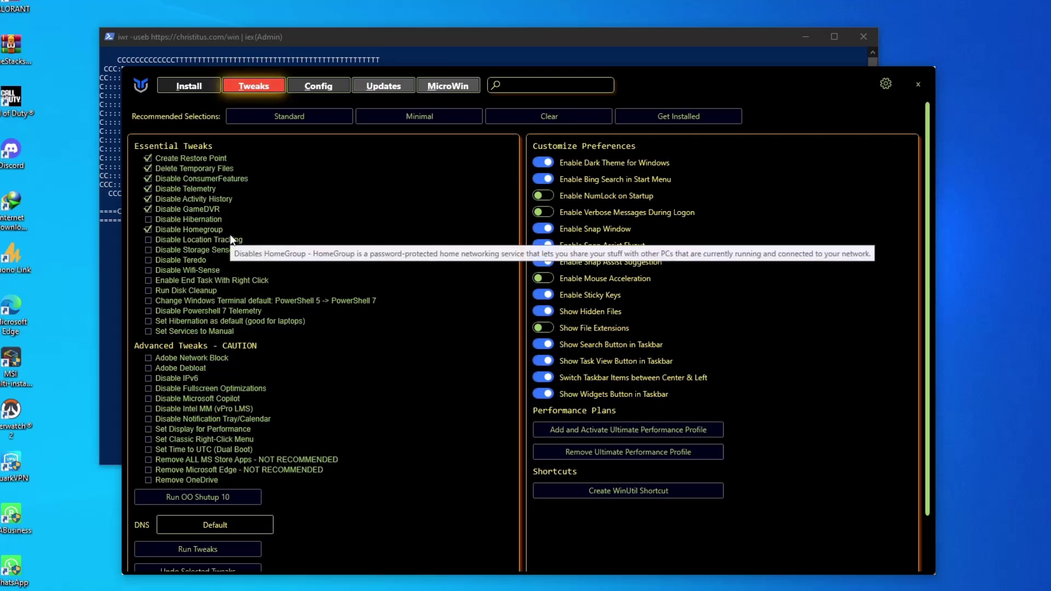
click(169, 240)
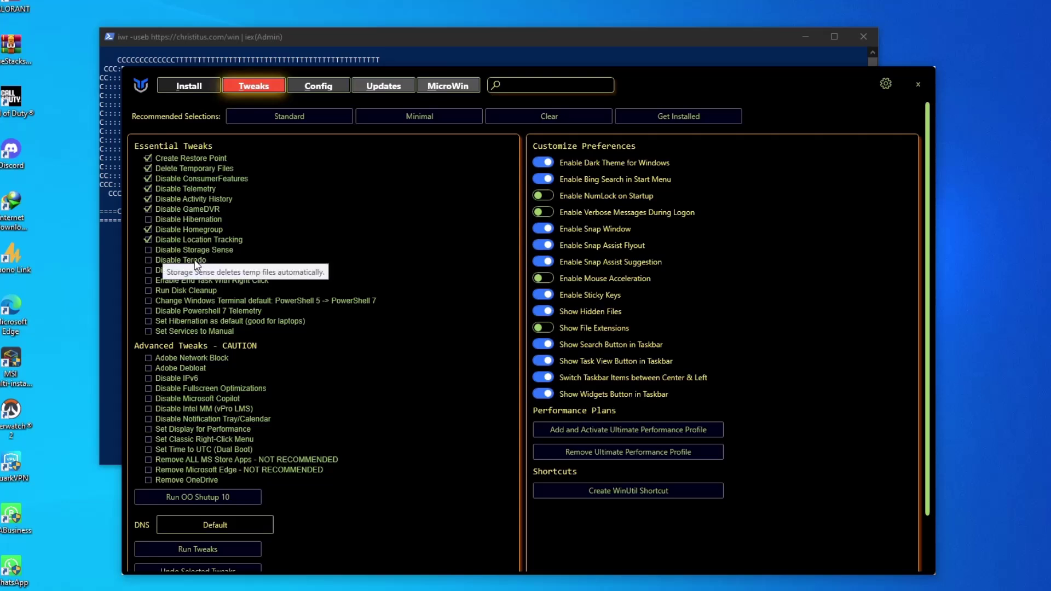
click(169, 261)
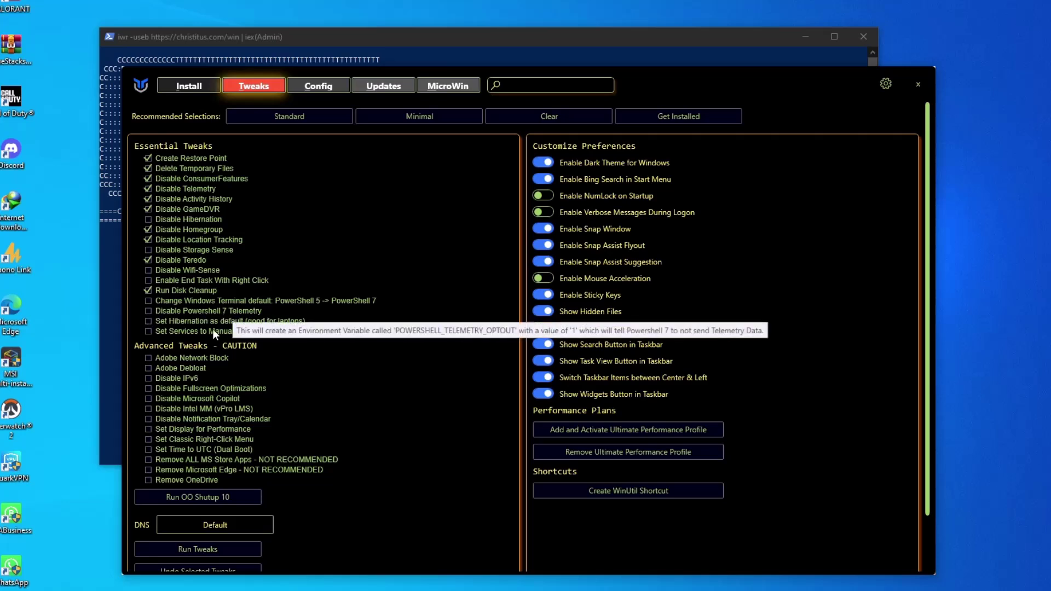
Step: Tick Disable Fullscreen Optimizations, Disable IPv6 and Remove OneDrive, leaving Set Display for Performance unticked
scroll(148, 351, down, 1)
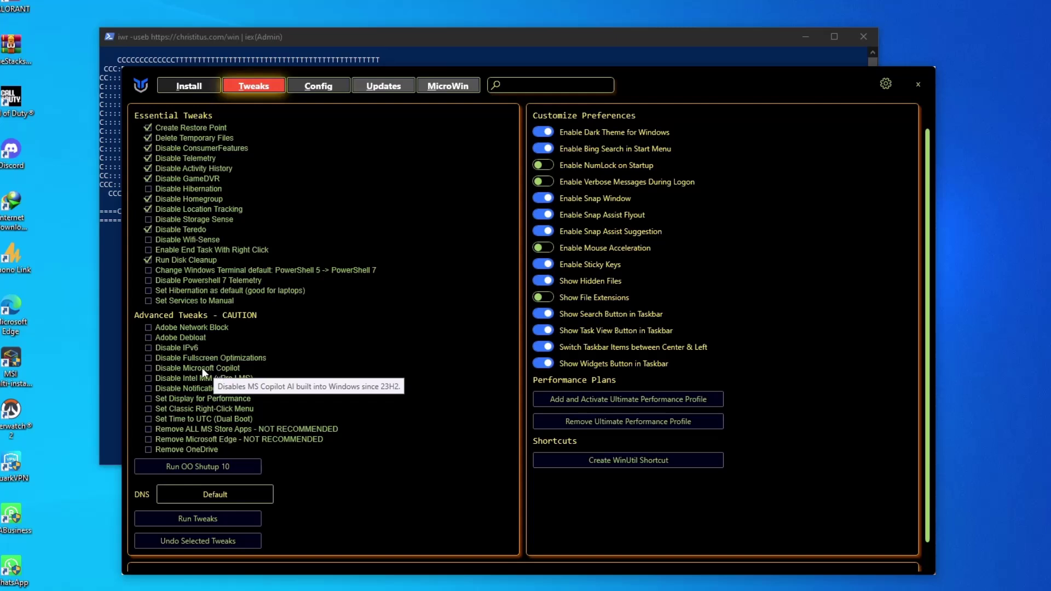
click(153, 357)
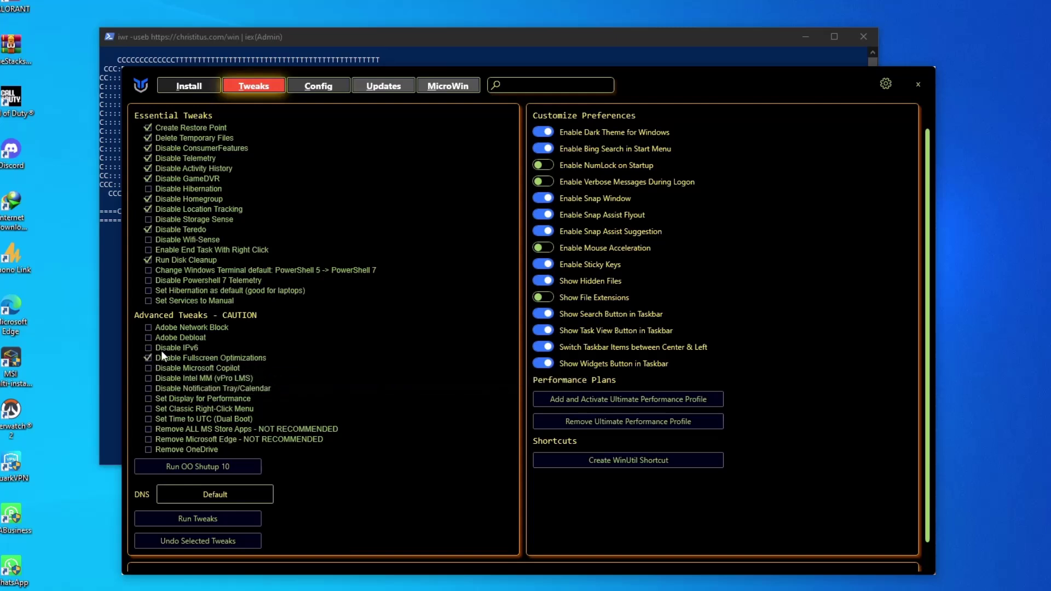
click(147, 349)
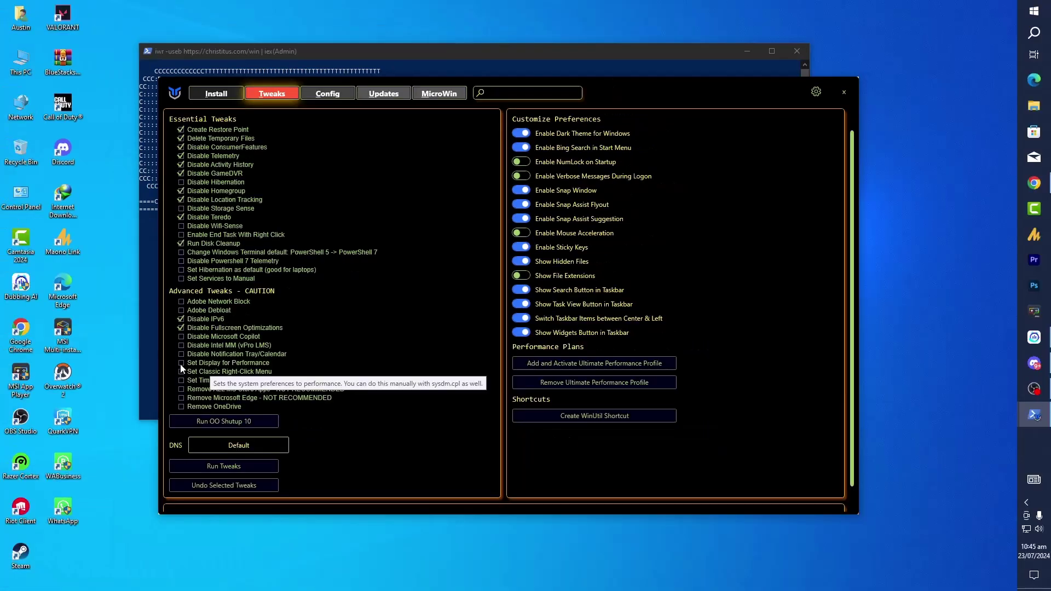
click(147, 400)
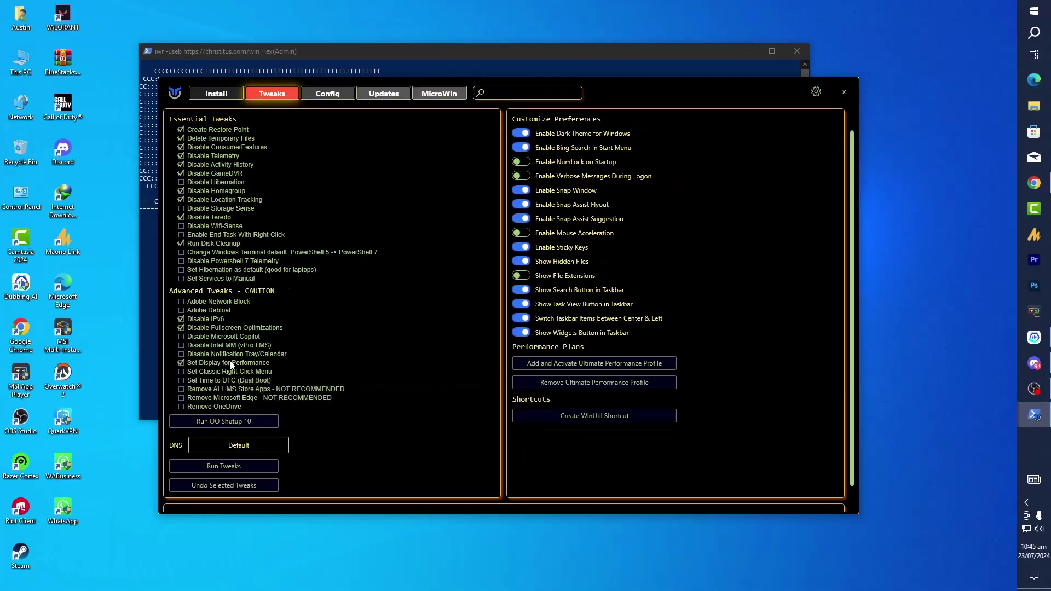
click(229, 363)
click(181, 407)
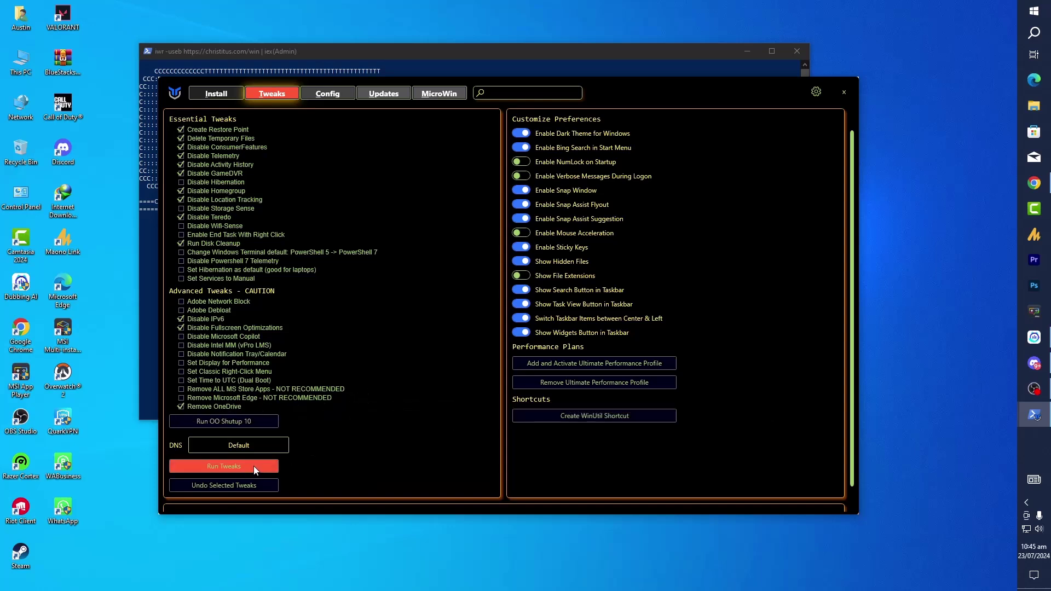
Step: Run the selected tweaks and bring the PowerShell console forward to follow its log
click(254, 465)
click(153, 329)
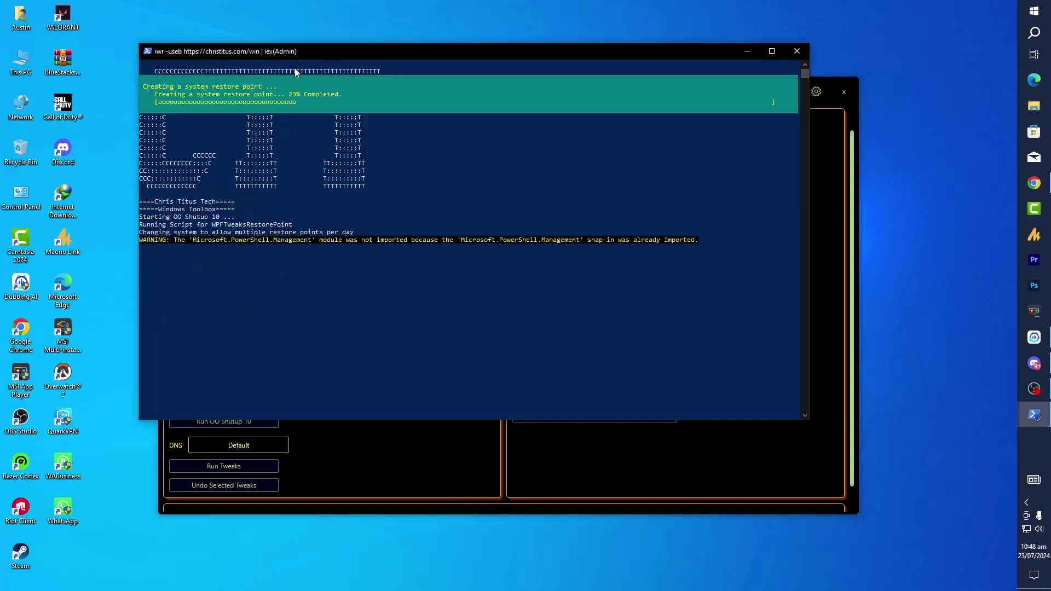
drag(354, 55, 225, 51)
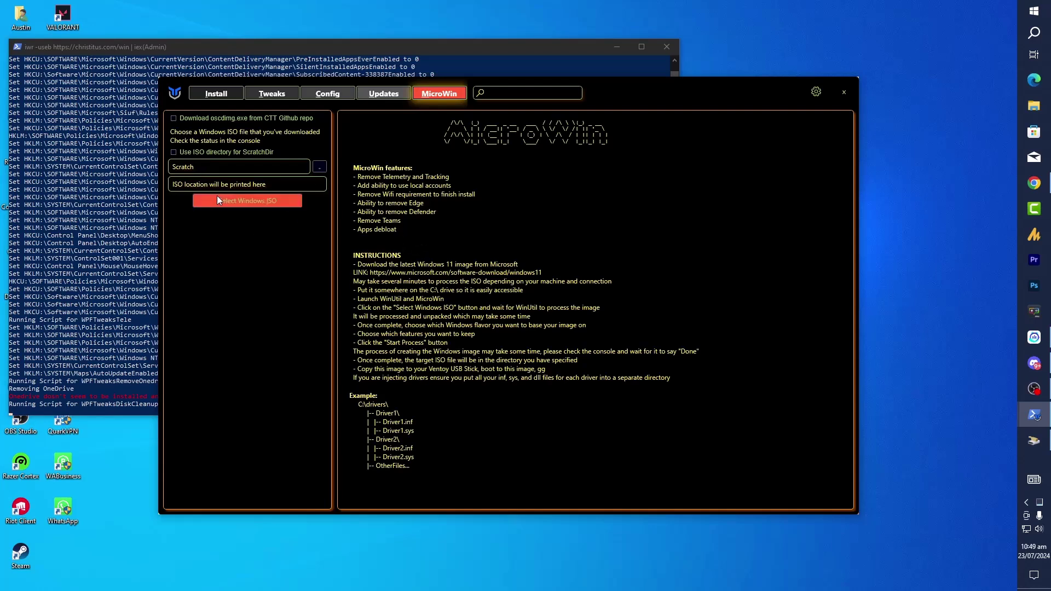
click(213, 92)
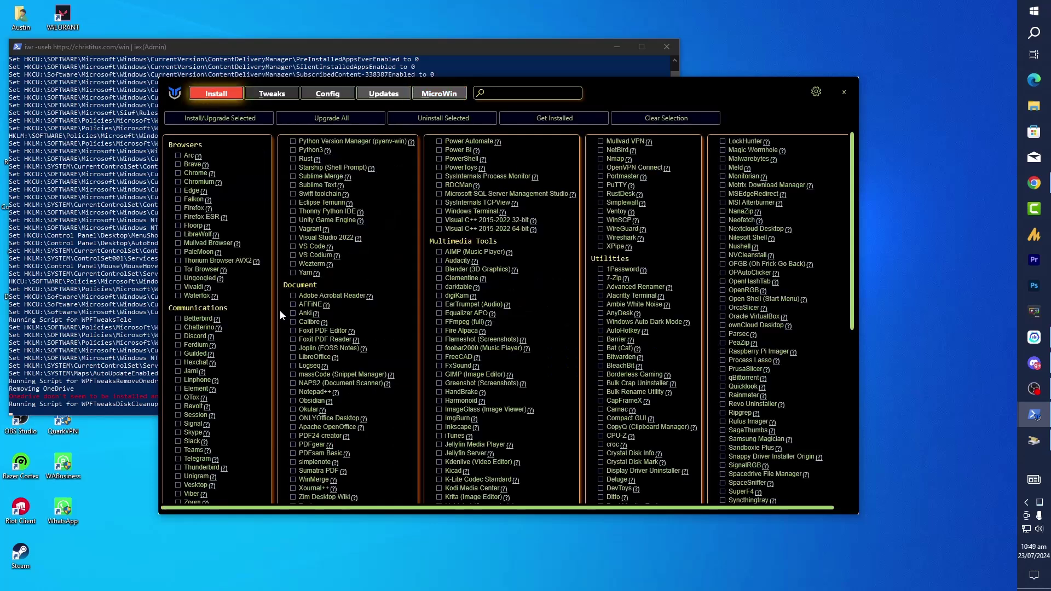
click(153, 322)
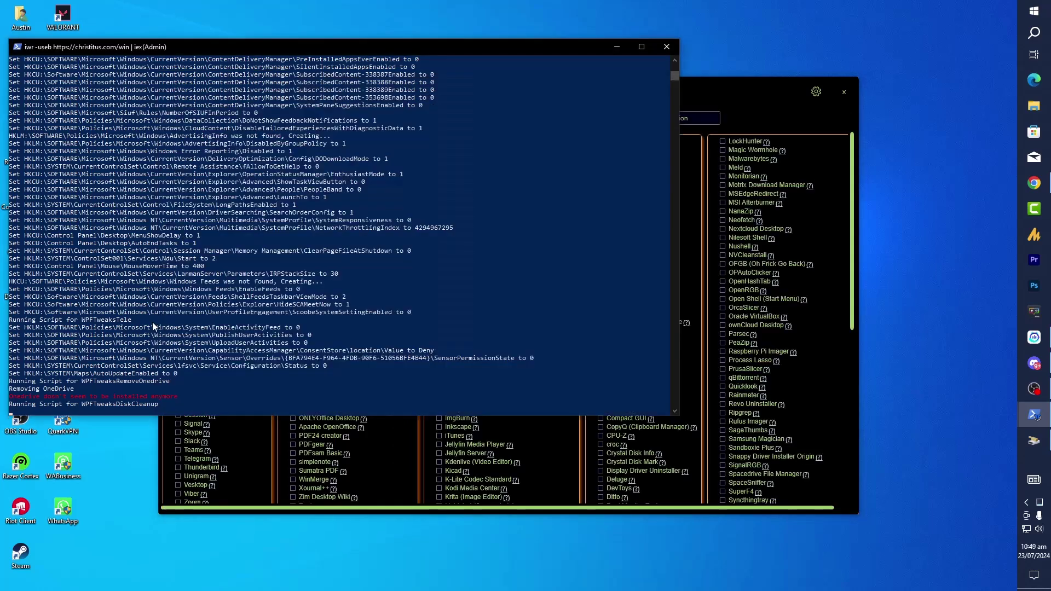
Step: Load the Security (Recommended) update settings and acknowledge the confirmation message
scroll(170, 345, down, 2)
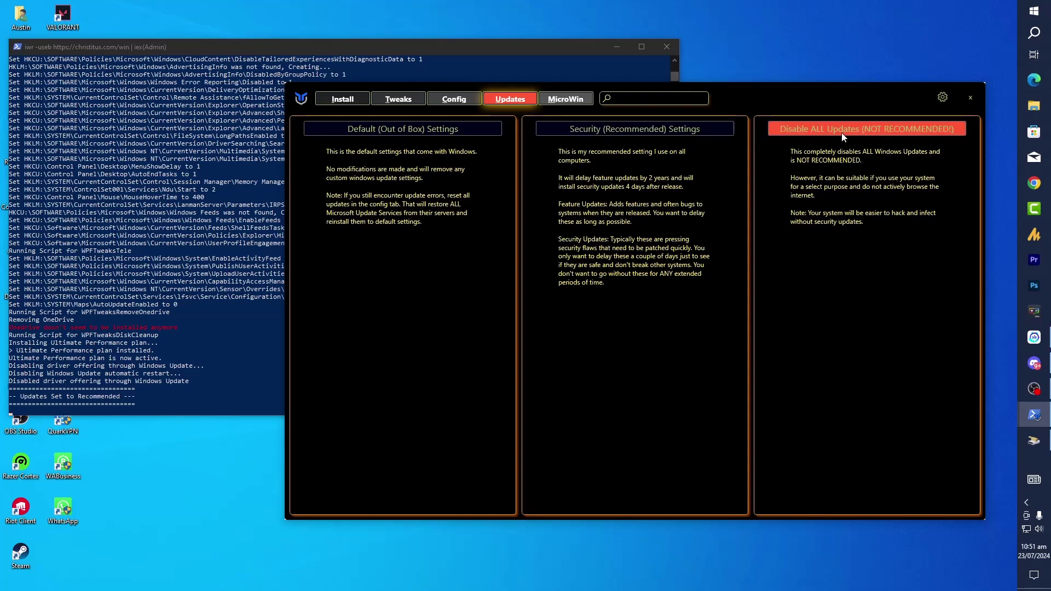
click(626, 131)
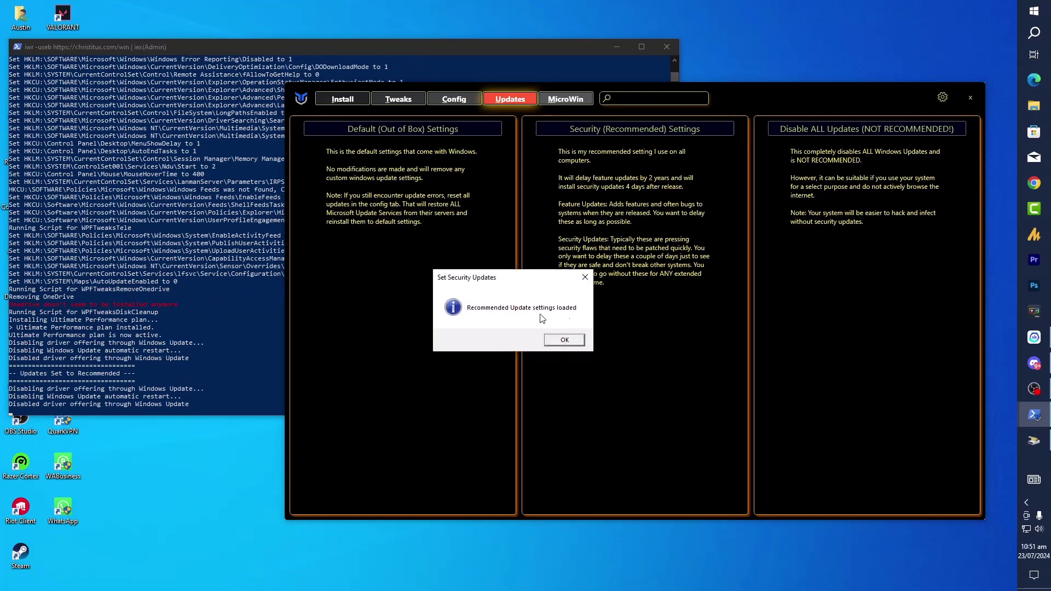
click(566, 340)
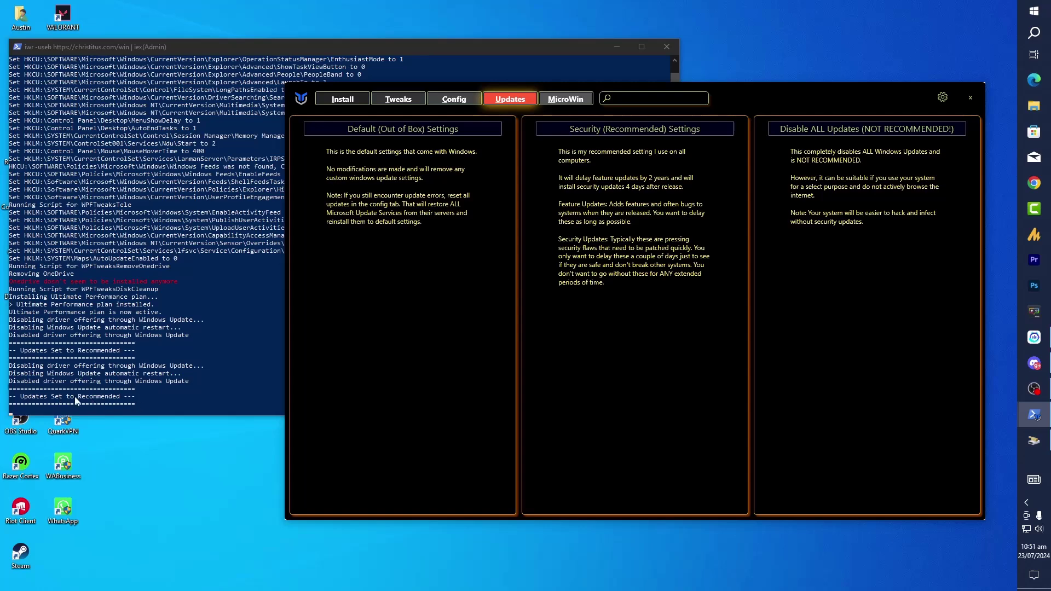
Step: Close the WinUtil window, leaving PowerShell showing 'Bye bye!' at a fresh prompt
click(972, 99)
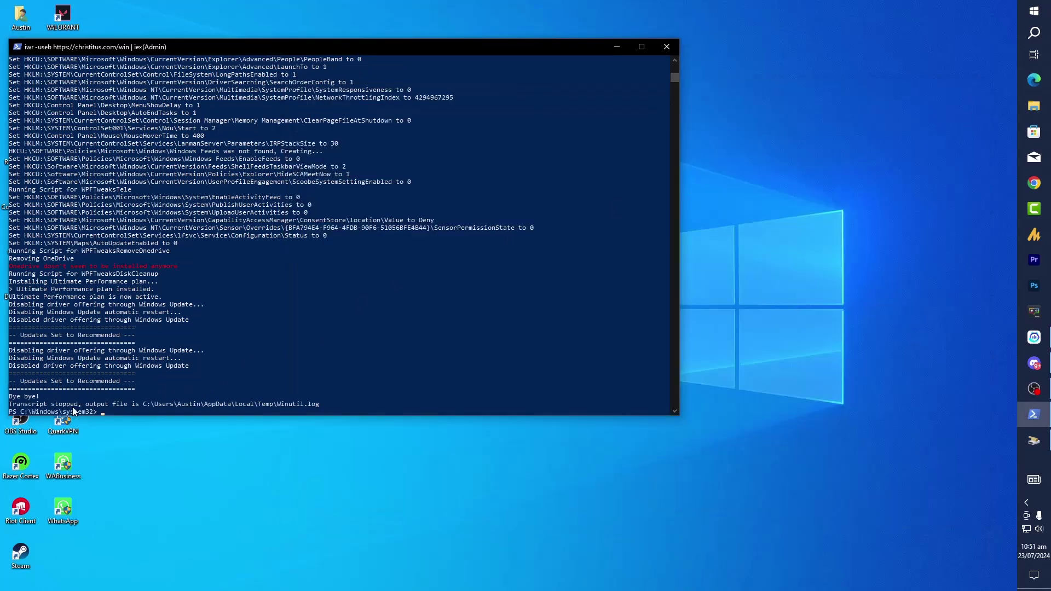